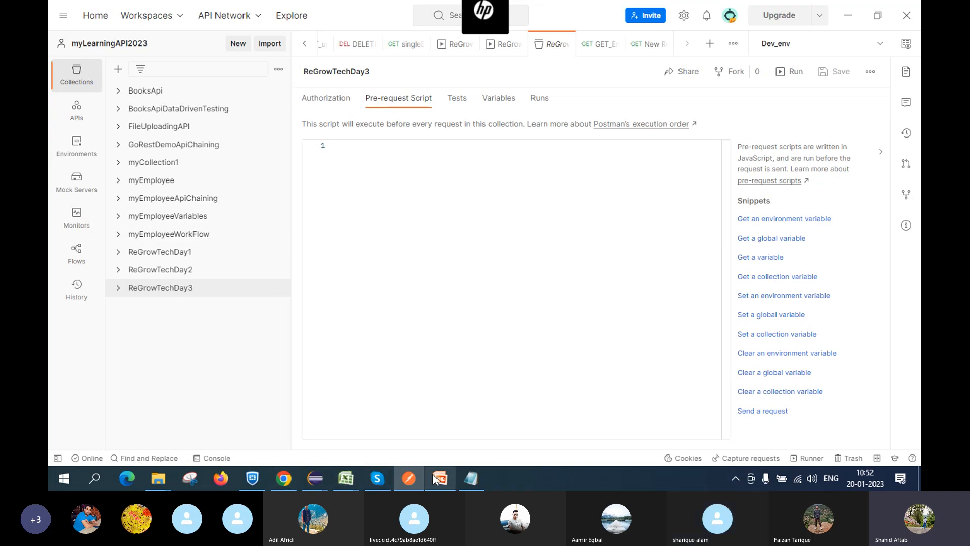
- Switch to PowerPoint to review the Order Of Execution slide, and return to Postman
{"action": "mouse_move", "coordinate": [446, 479]}
{"action": "left_click", "coordinate": [438, 427]}
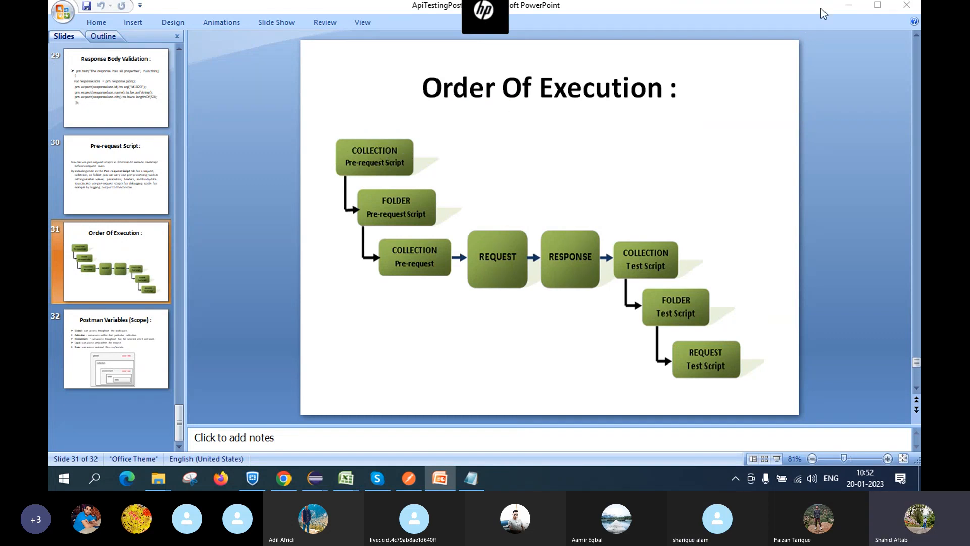
{"action": "key", "text": "alt+Tab"}
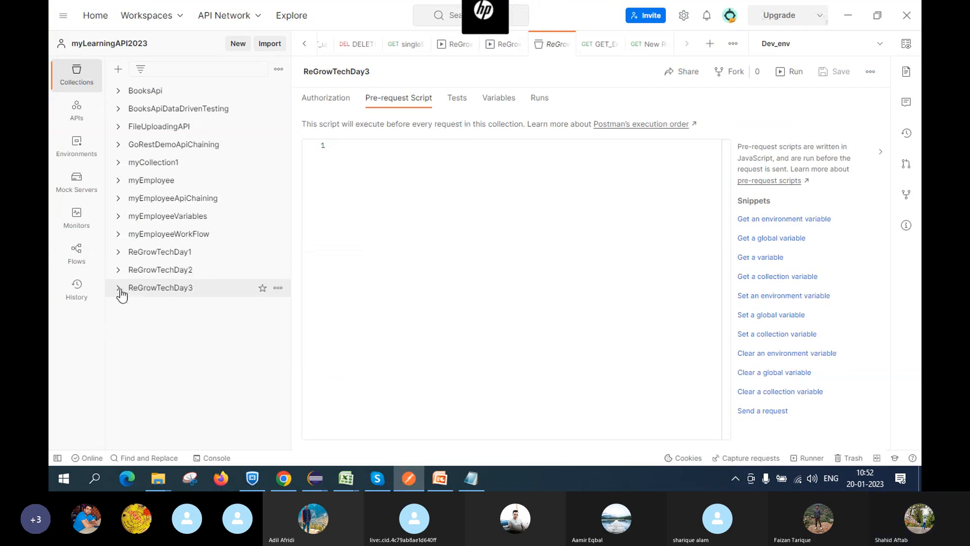
- Add a folder named myFolder1 to the ReGrowTechDay3 collection
{"action": "left_click", "coordinate": [278, 287]}
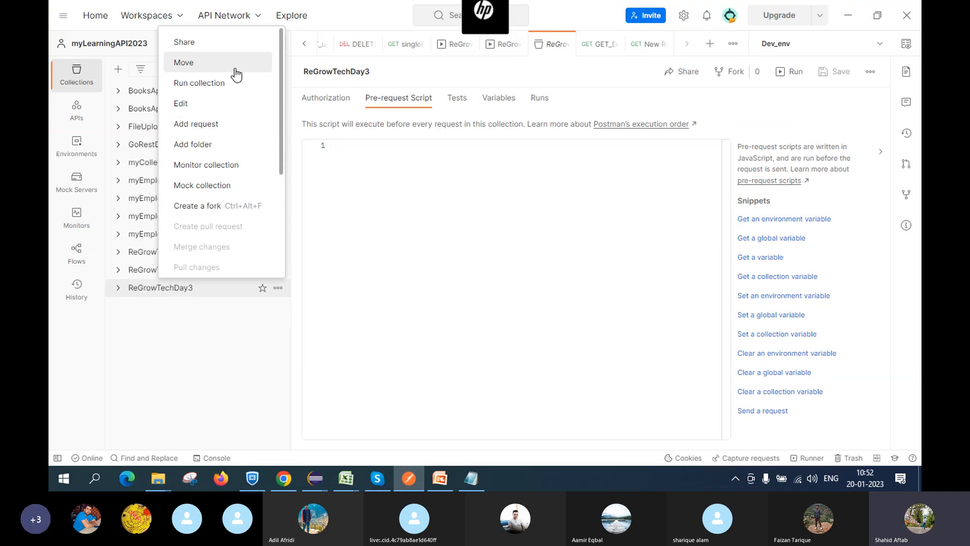
{"action": "left_click", "coordinate": [213, 145]}
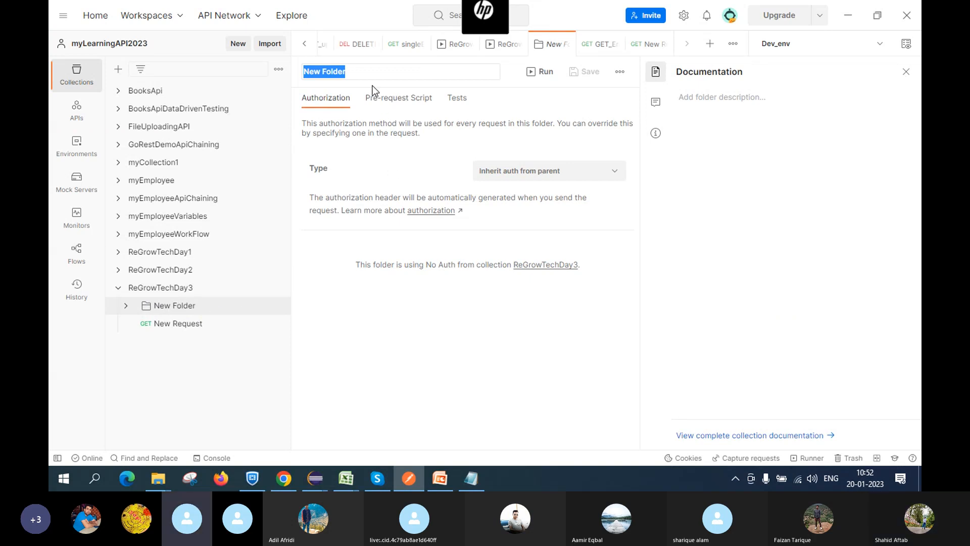
{"action": "key", "text": "BackSpace"}
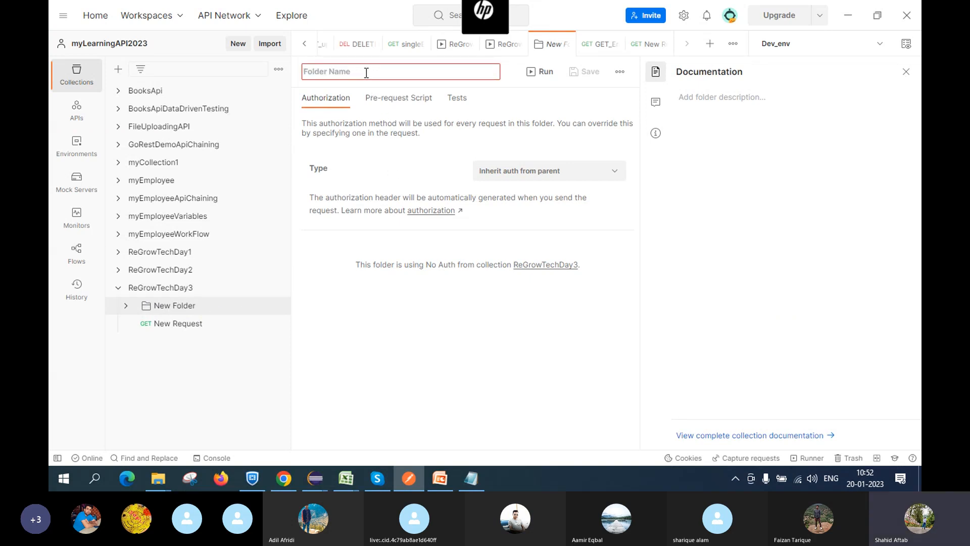
{"action": "type", "text": "myF"}
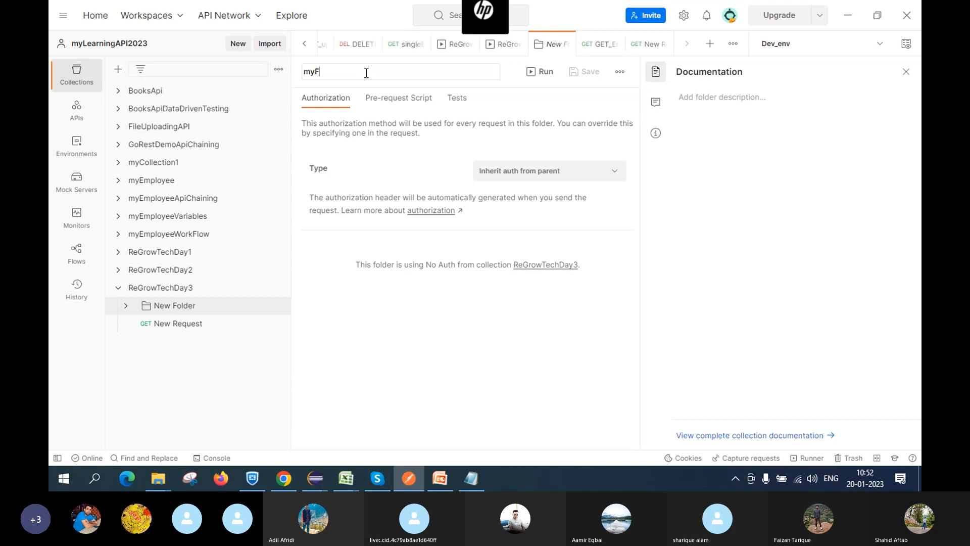
{"action": "type", "text": "older1"}
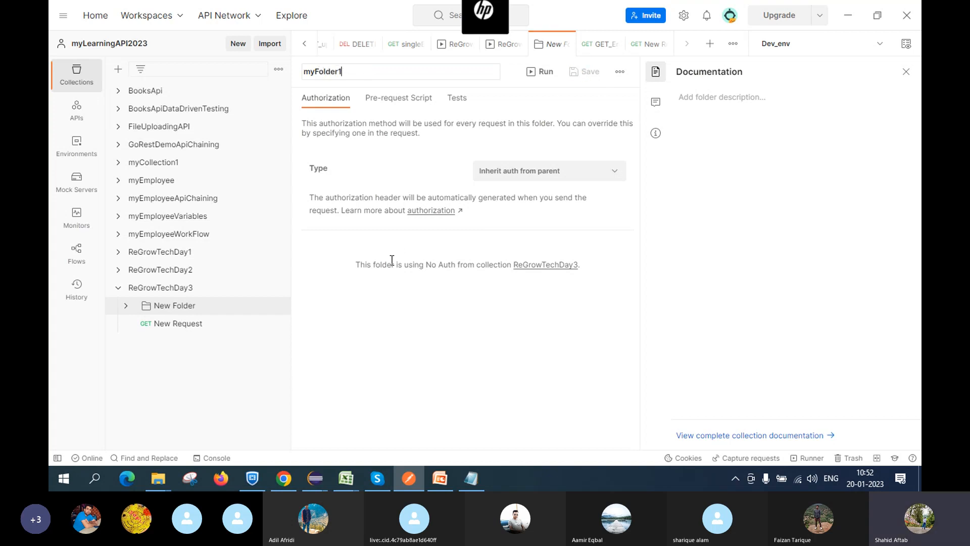
{"action": "key", "text": "Return"}
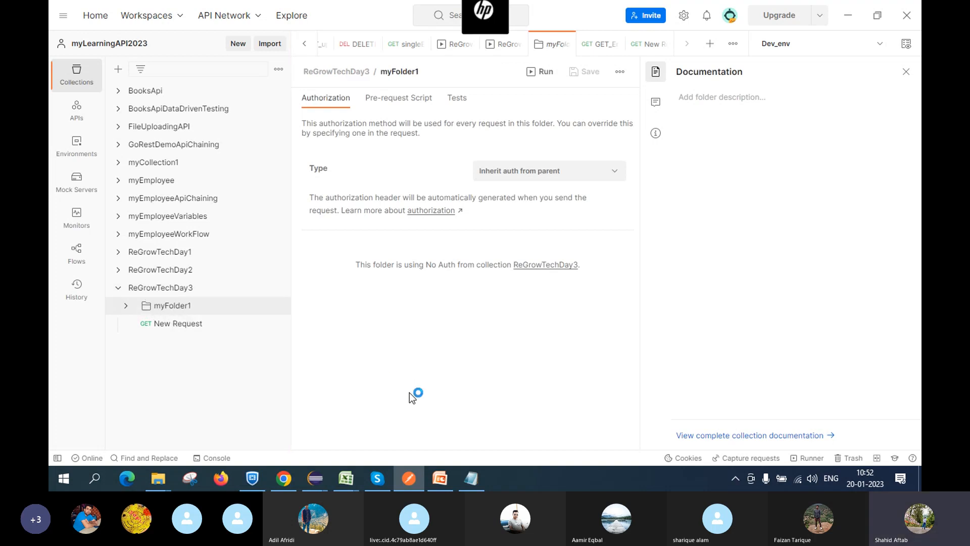
- Check the Order Of Execution slide in PowerPoint, and add a second folder named myFolder2 to the ReGrowTechDay3 collection in Postman
{"action": "key", "text": "alt+Tab"}
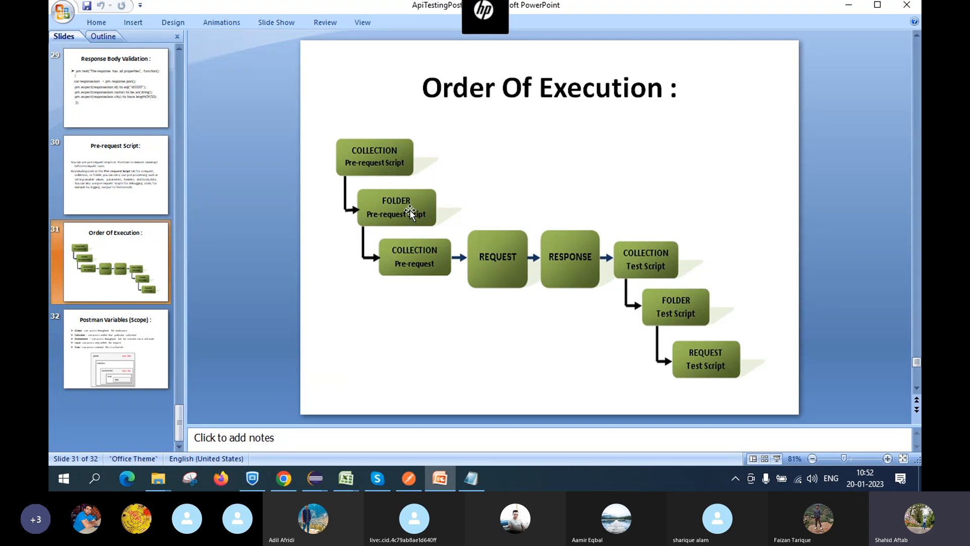
{"action": "key", "text": "alt+Tab"}
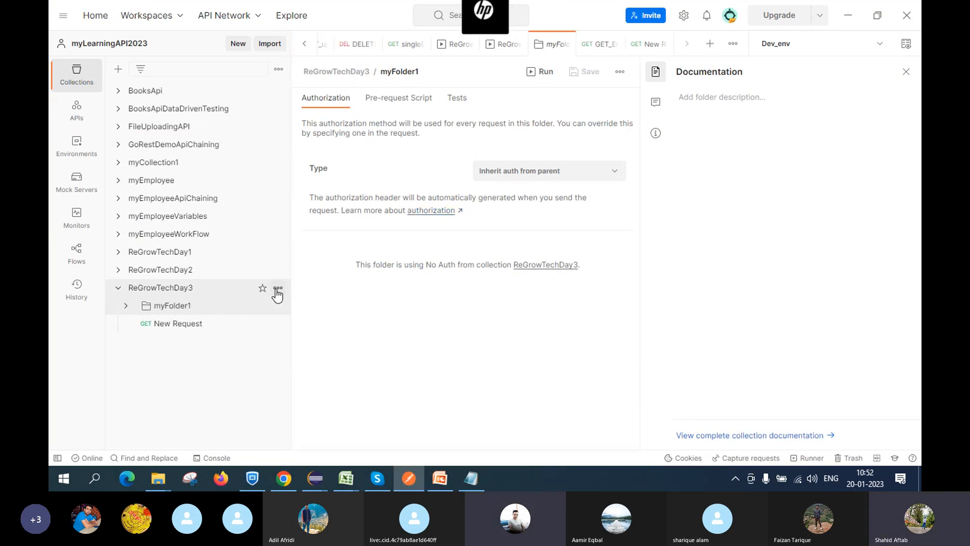
{"action": "left_click", "coordinate": [278, 289]}
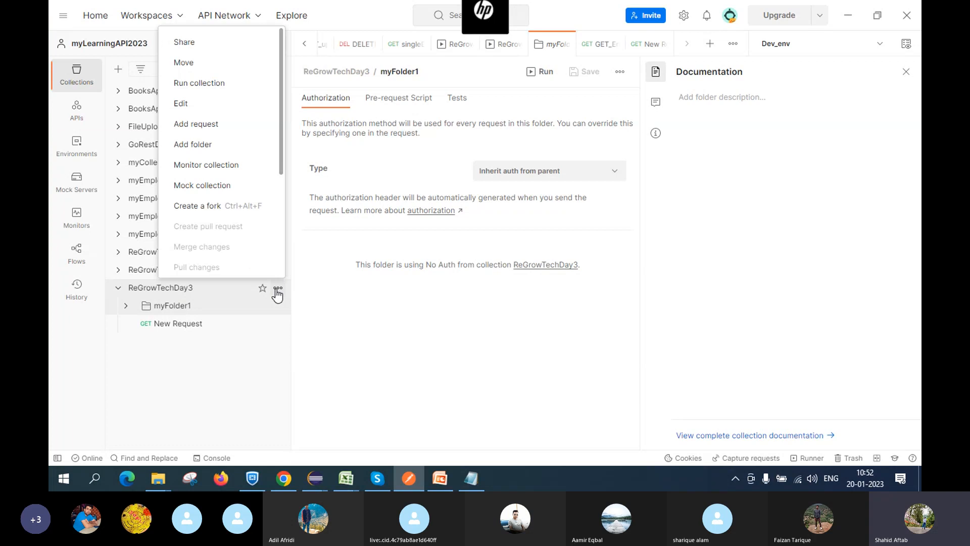
{"action": "left_click", "coordinate": [211, 146]}
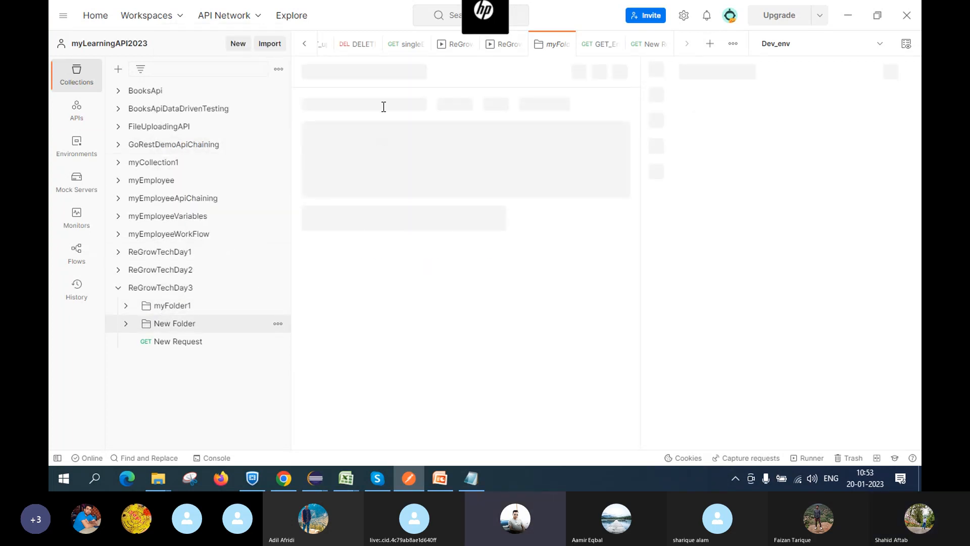
{"action": "type", "text": "myFolder2"}
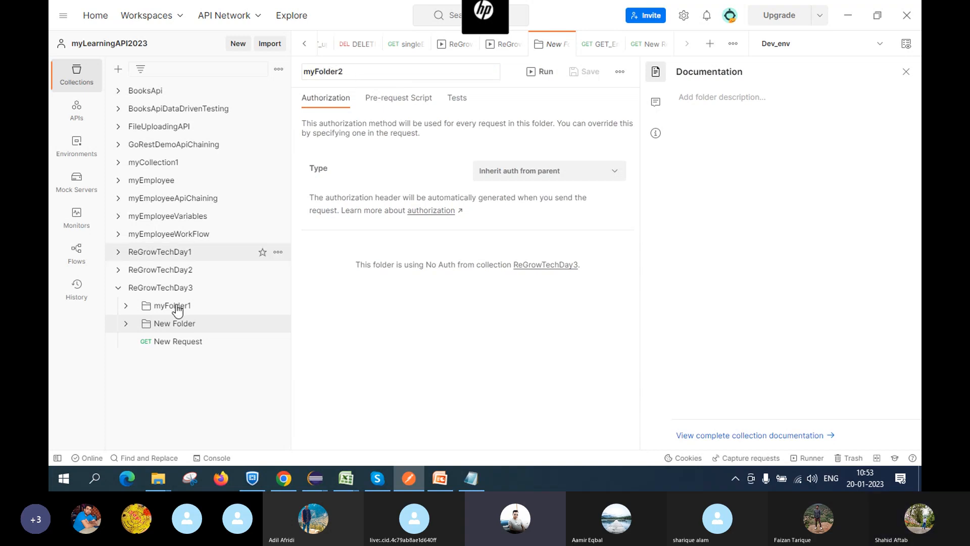
{"action": "left_click", "coordinate": [192, 369]}
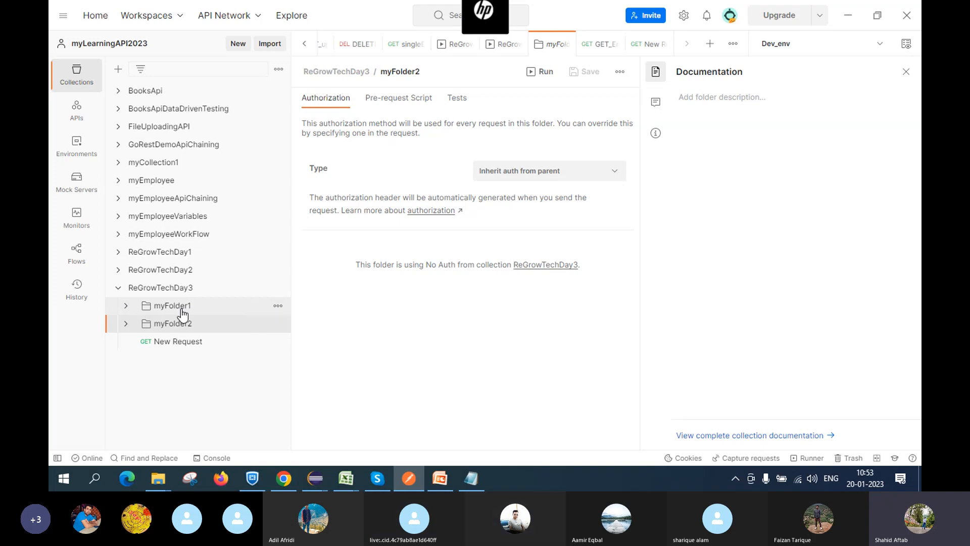
- Add a request inside myFolder1, and consult the Order Of Execution slide in PowerPoint before returning to Postman
{"action": "left_click", "coordinate": [126, 307]}
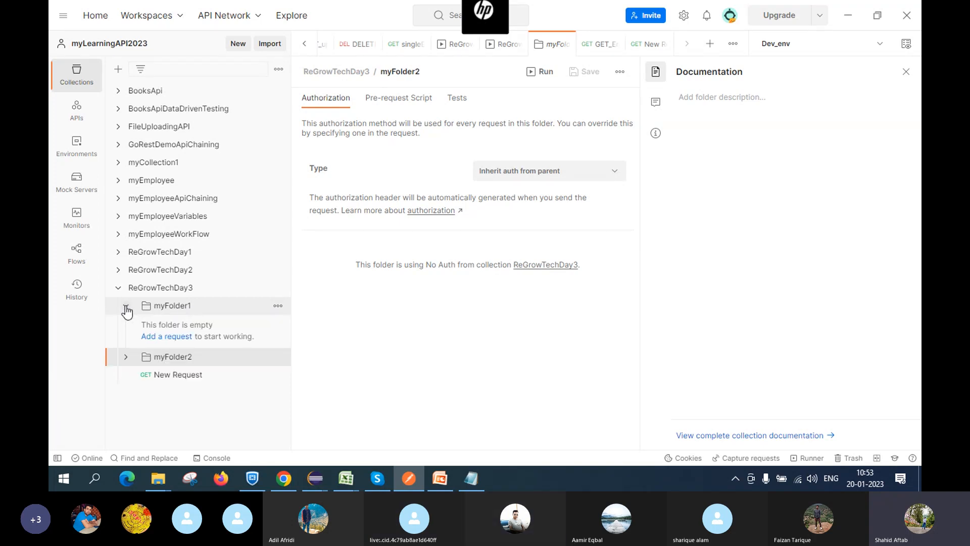
{"action": "left_click", "coordinate": [169, 337]}
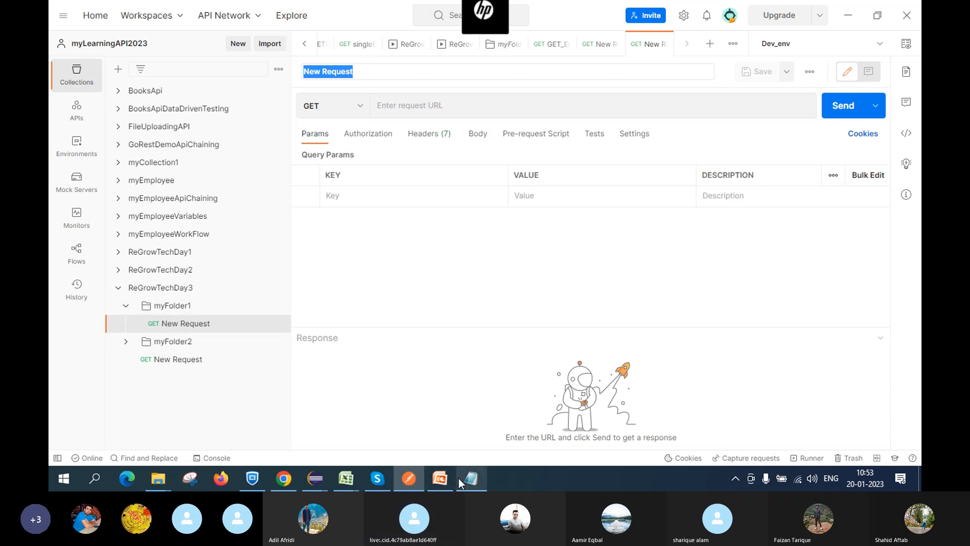
{"action": "mouse_move", "coordinate": [470, 481]}
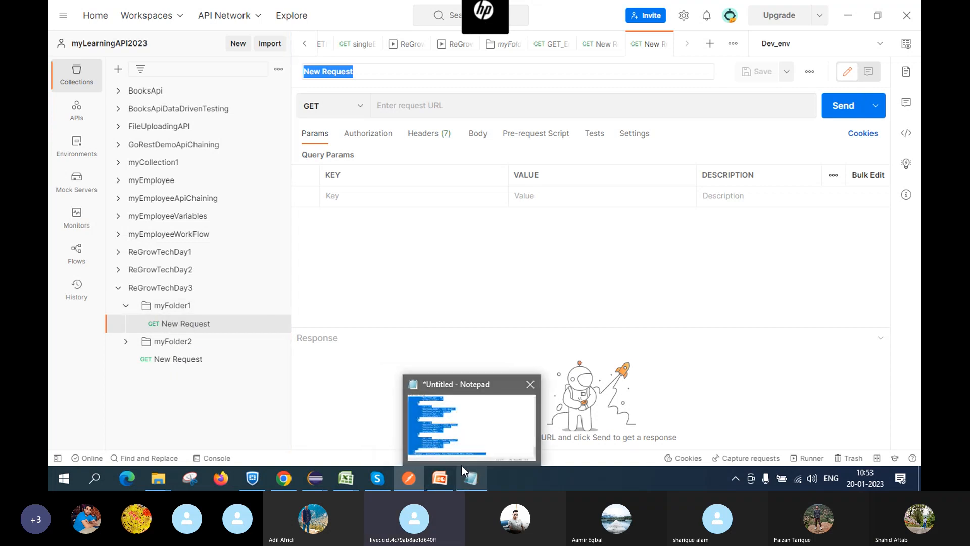
{"action": "left_click", "coordinate": [438, 480]}
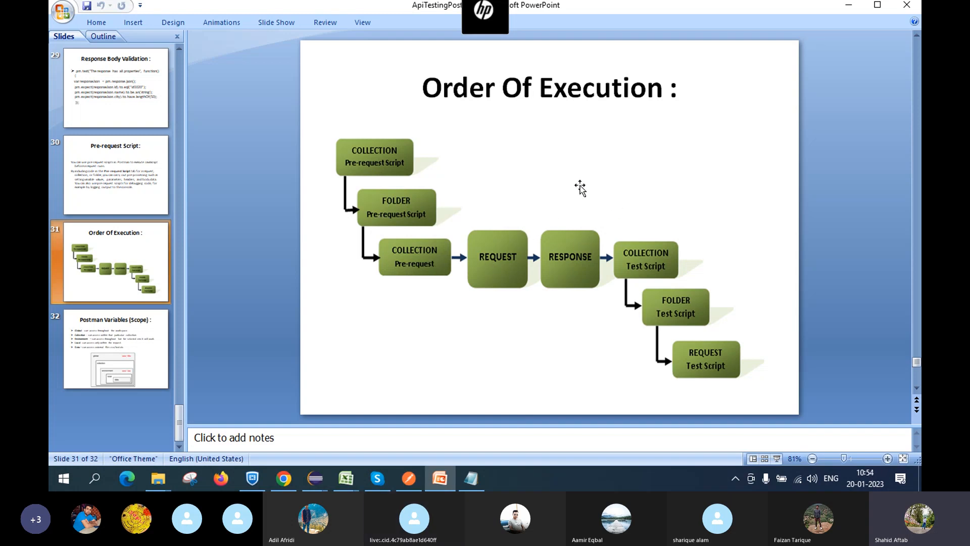
{"action": "key", "text": "alt+Tab"}
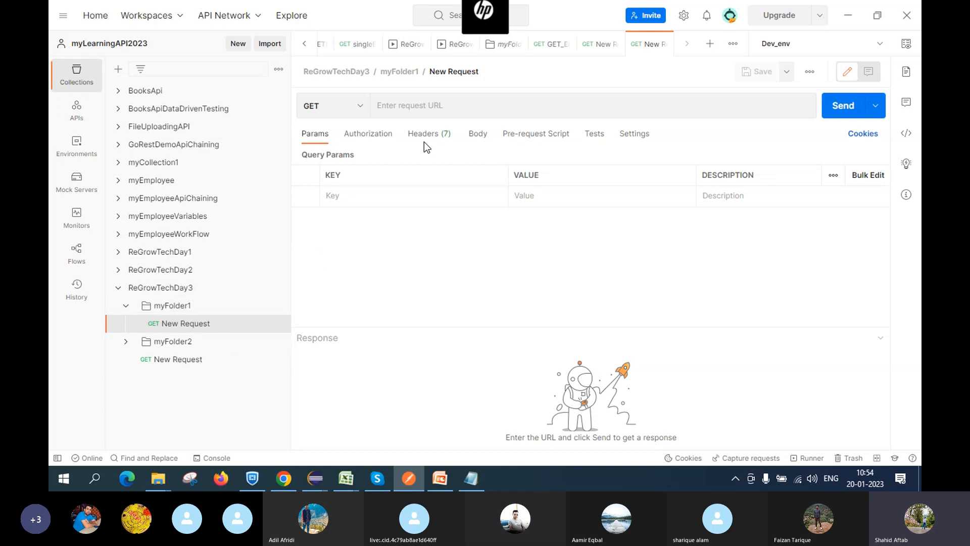
{"action": "left_click", "coordinate": [189, 363]}
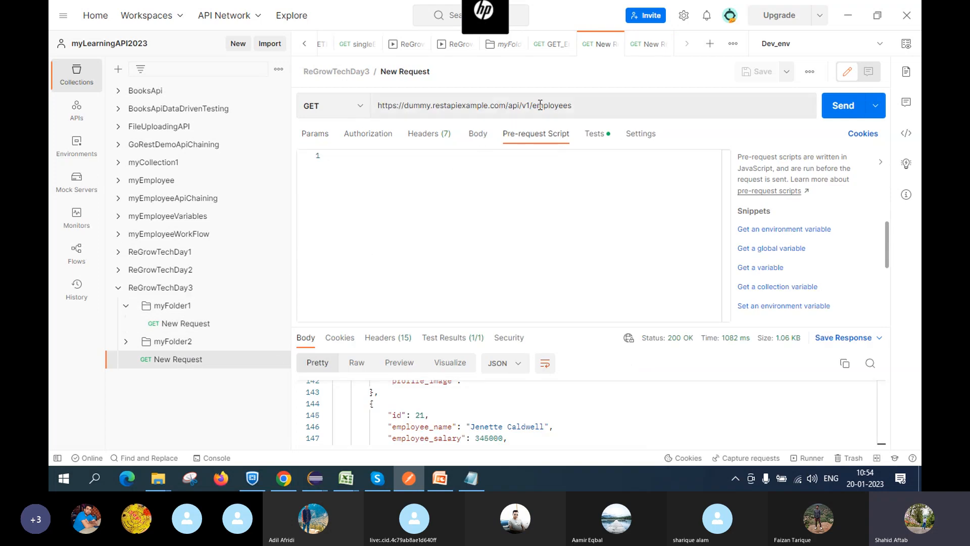
{"action": "left_click", "coordinate": [598, 102]}
{"action": "key", "text": "ctrl+a"}
{"action": "key", "text": "ctrl+c"}
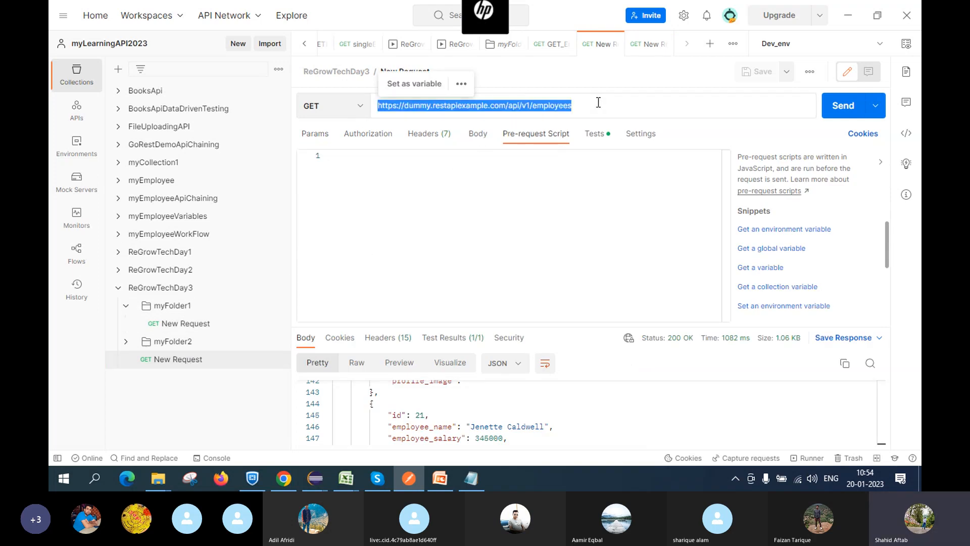
{"action": "left_click", "coordinate": [268, 324]}
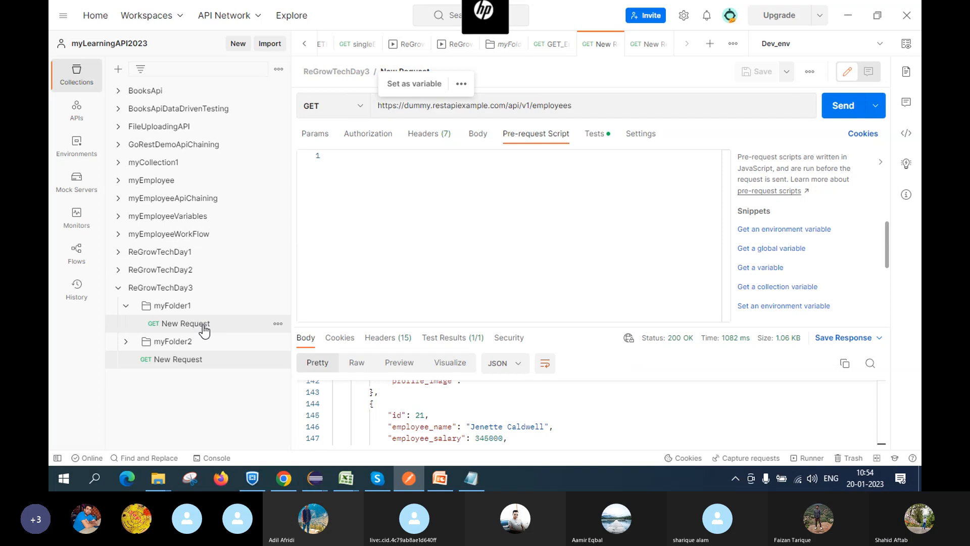
{"action": "left_click", "coordinate": [432, 104]}
{"action": "key", "text": "ctrl+v"}
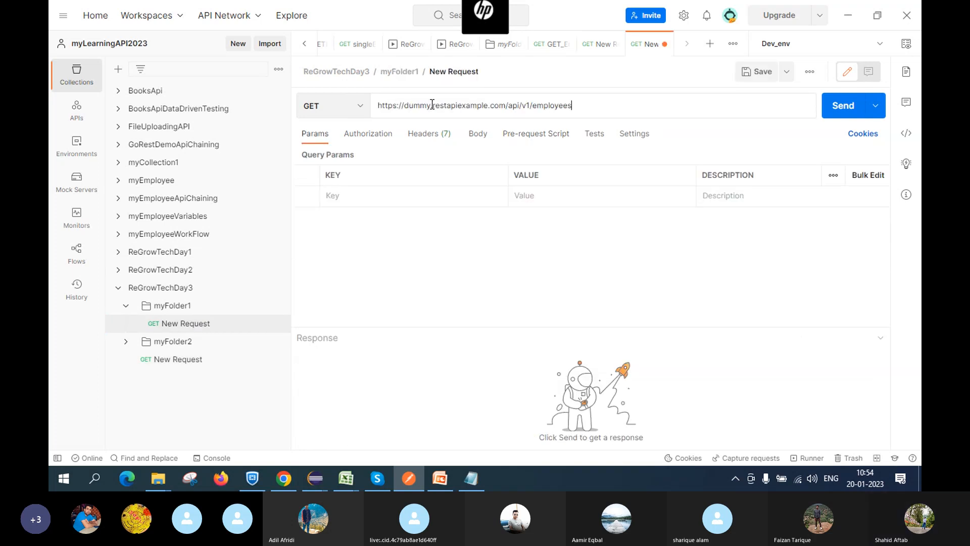
{"action": "left_click", "coordinate": [760, 72]}
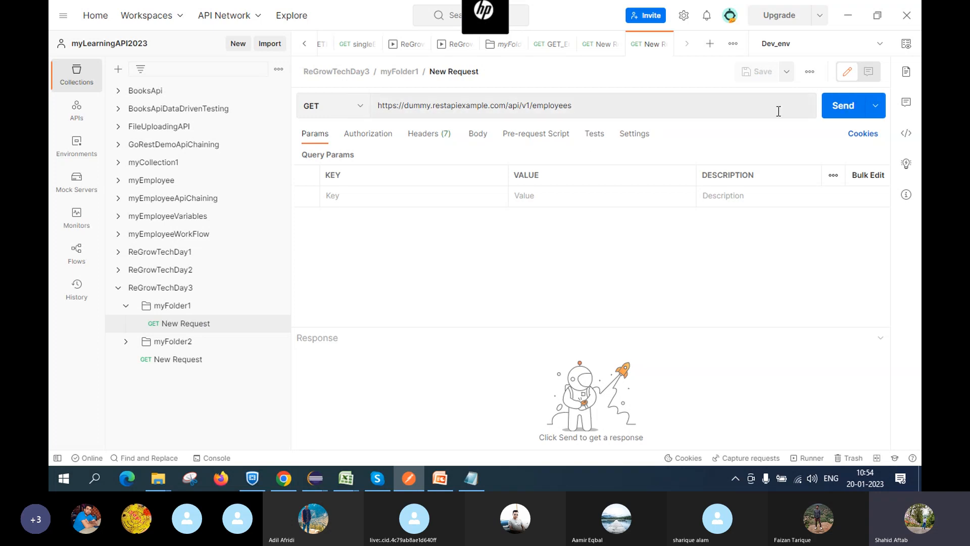
- Rename the request in myFolder1 to myRequest1 and send it
{"action": "left_click", "coordinate": [490, 73]}
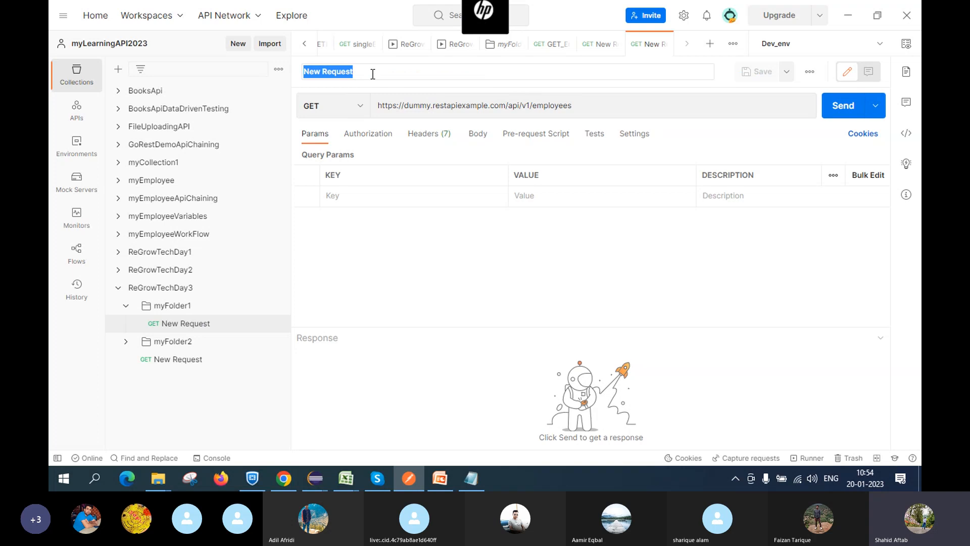
{"action": "key", "text": "BackSpace"}
{"action": "type", "text": "myRe"}
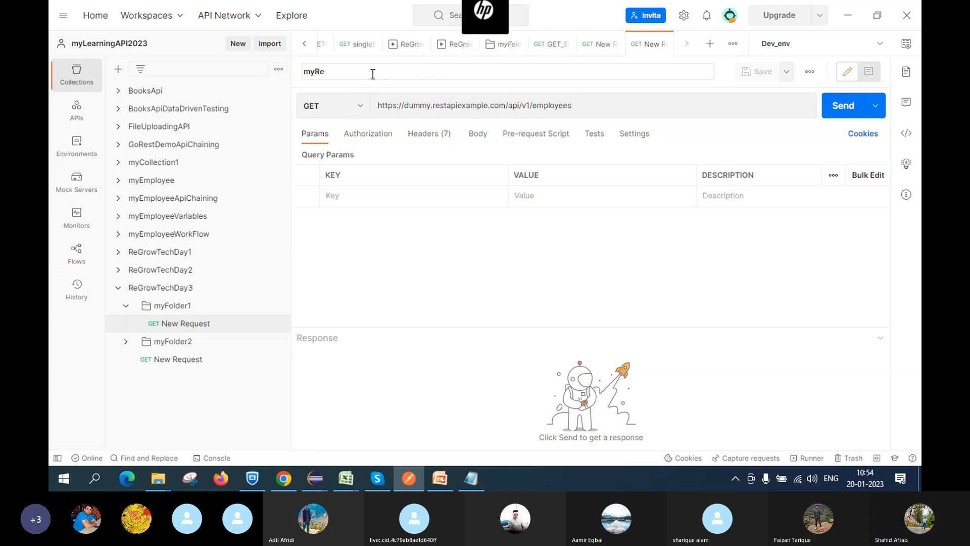
{"action": "type", "text": "quest1"}
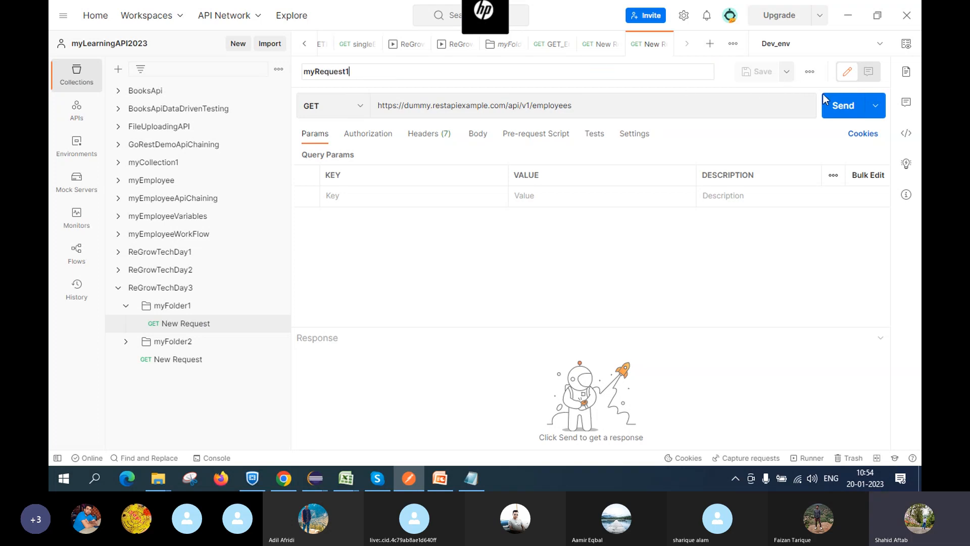
{"action": "left_click", "coordinate": [836, 106]}
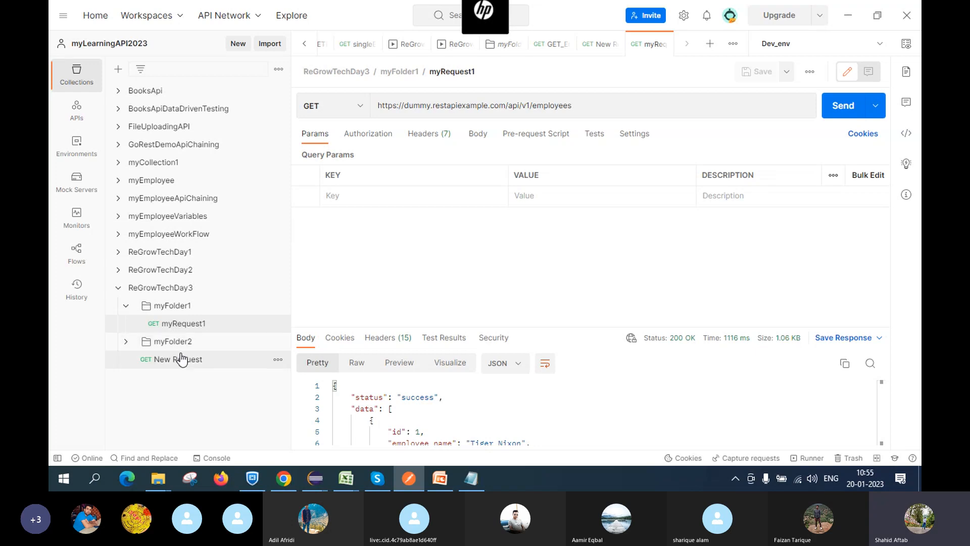
- Delete the New Request that sits directly under the ReGrowTechDay3 collection, outside the folders
{"action": "left_click", "coordinate": [277, 360]}
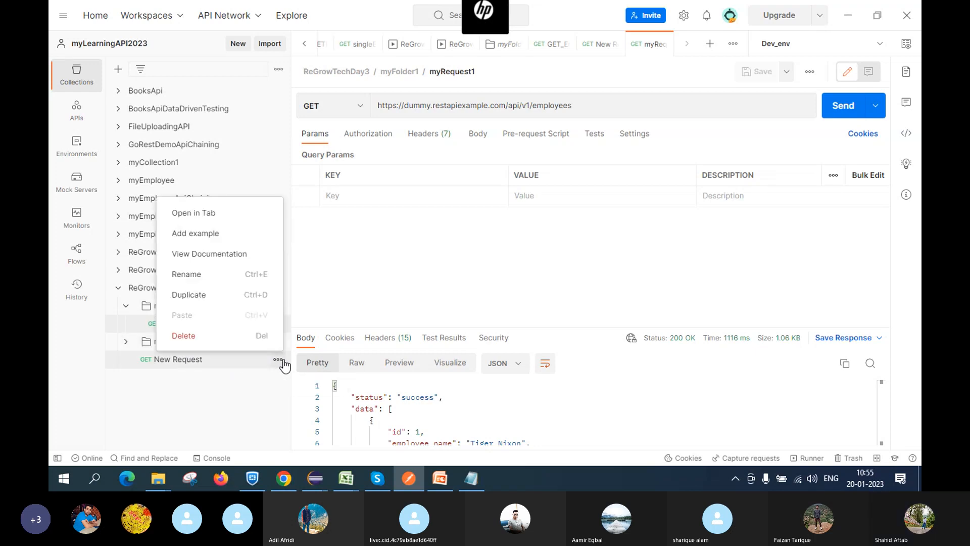
{"action": "left_click", "coordinate": [204, 342]}
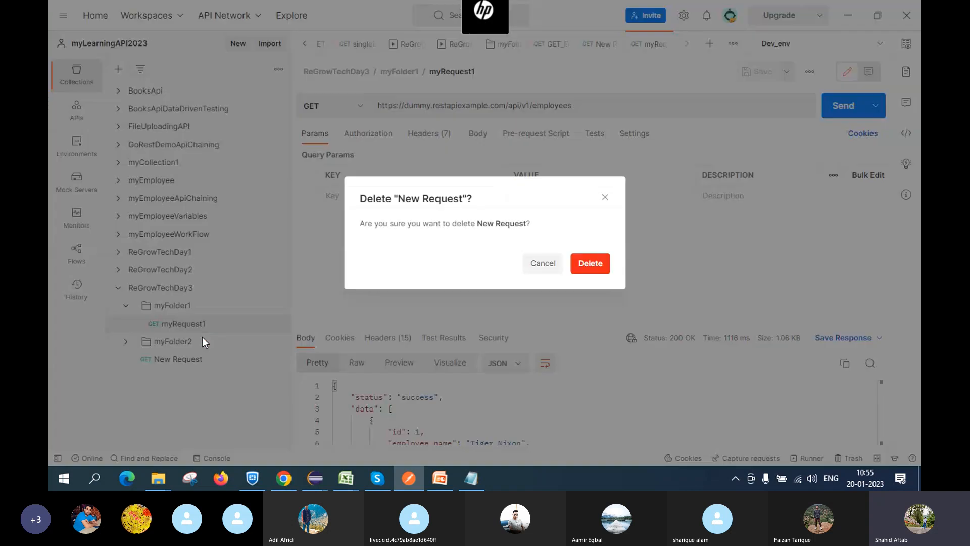
{"action": "left_click", "coordinate": [591, 264]}
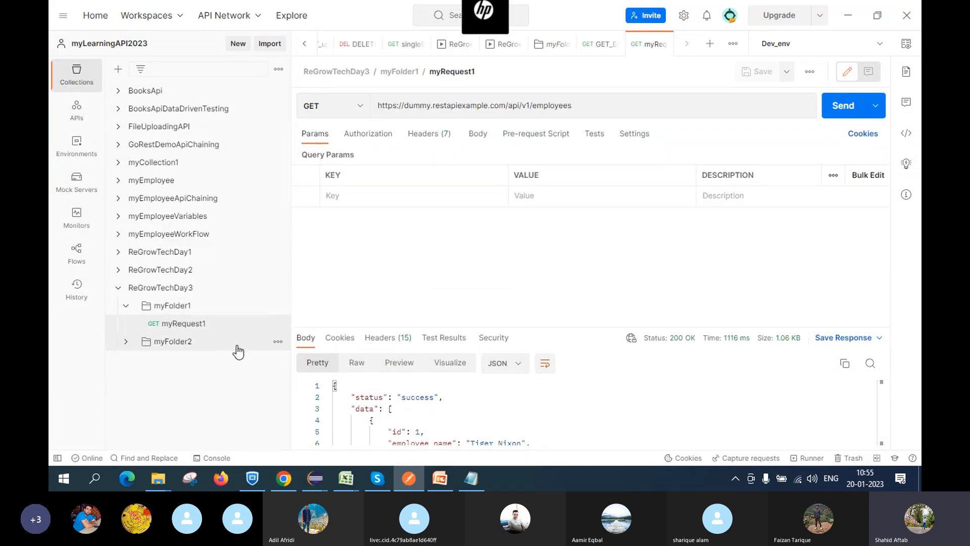
- Add a request inside myFolder2 and name it myRequest2
{"action": "left_click", "coordinate": [278, 342]}
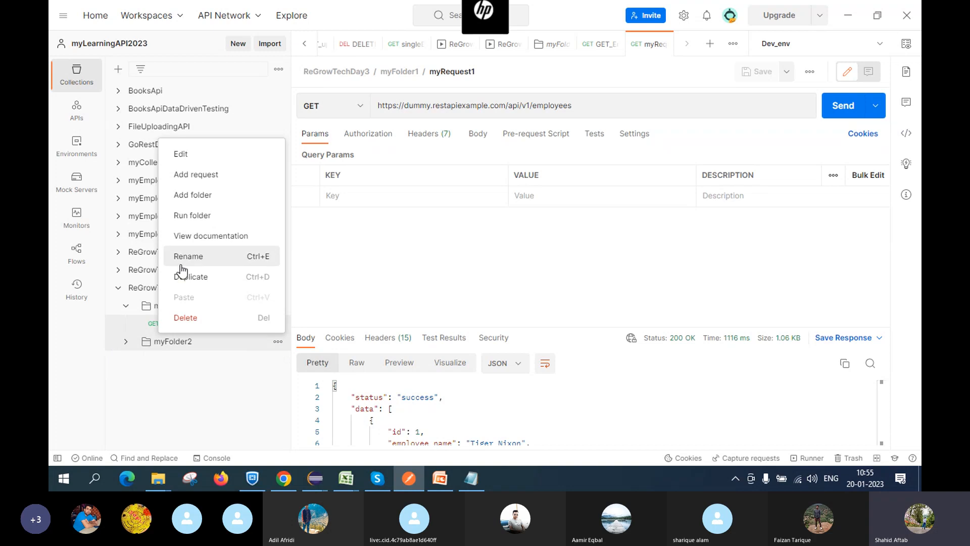
{"action": "left_click", "coordinate": [216, 177]}
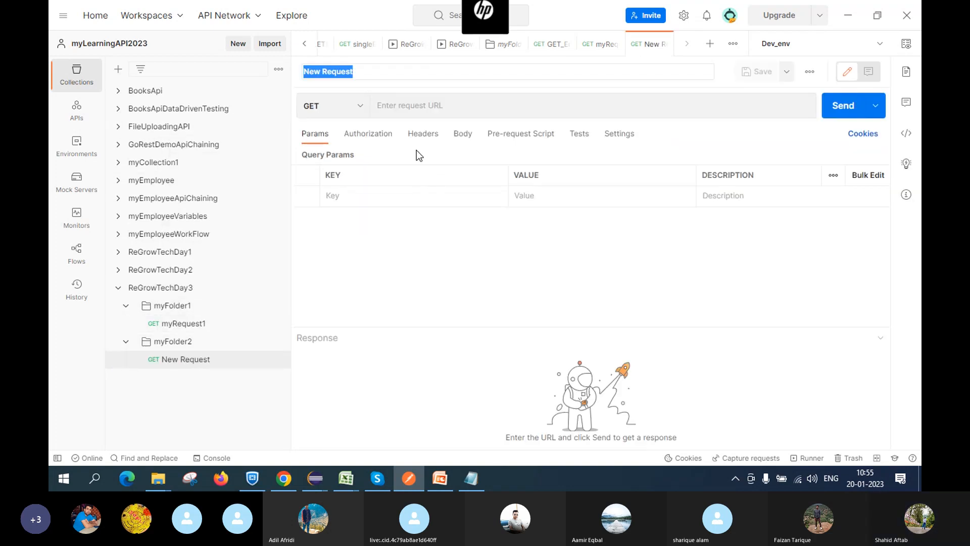
{"action": "key", "text": "BackSpace"}
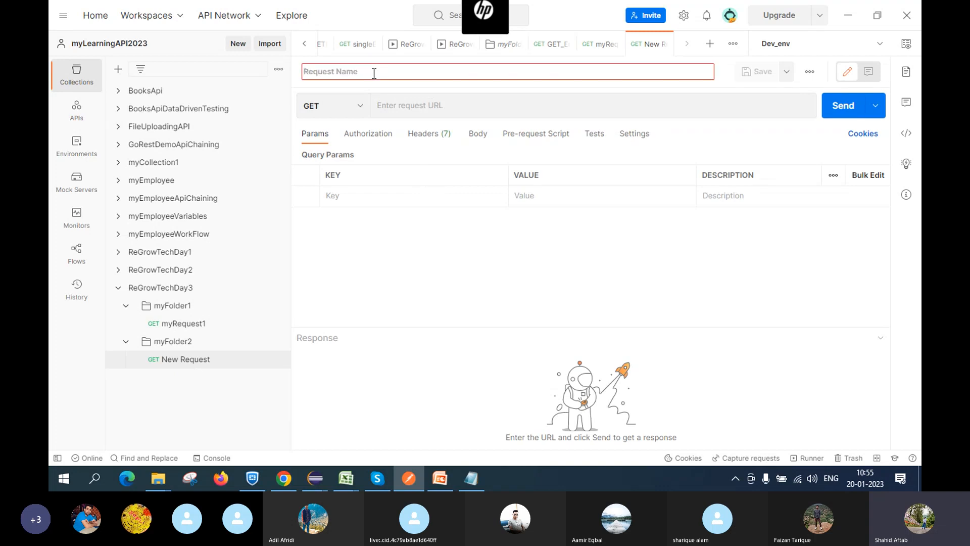
{"action": "type", "text": "myRe"}
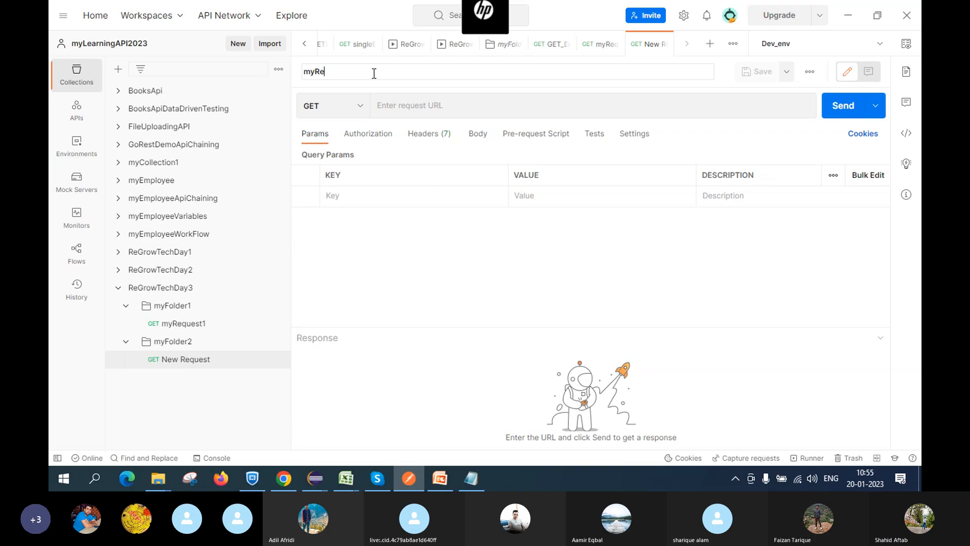
{"action": "type", "text": "quest"}
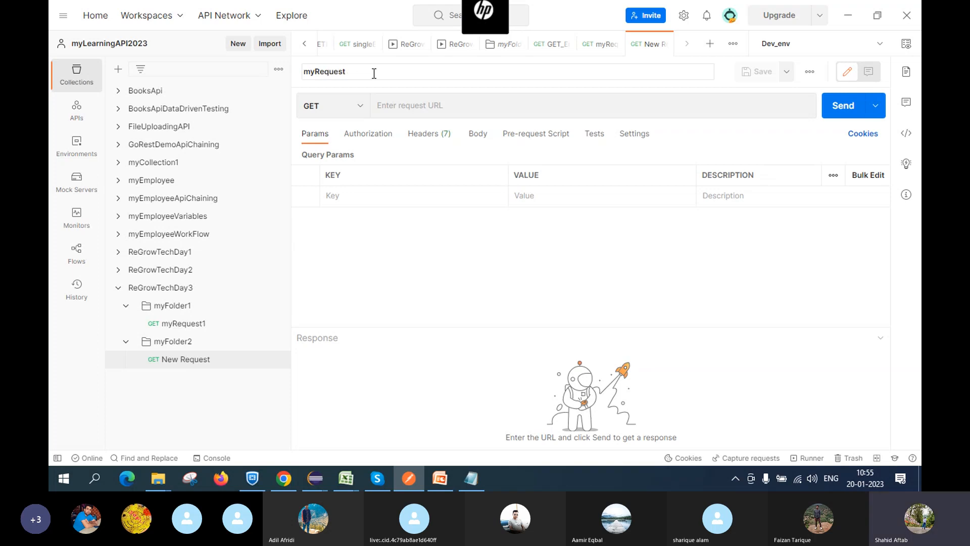
{"action": "type", "text": "2"}
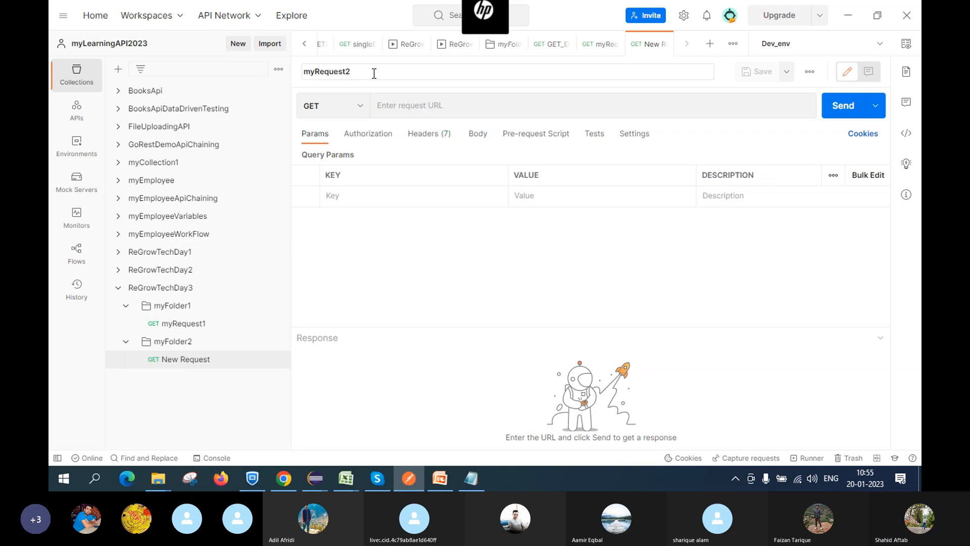
{"action": "left_click", "coordinate": [512, 104]}
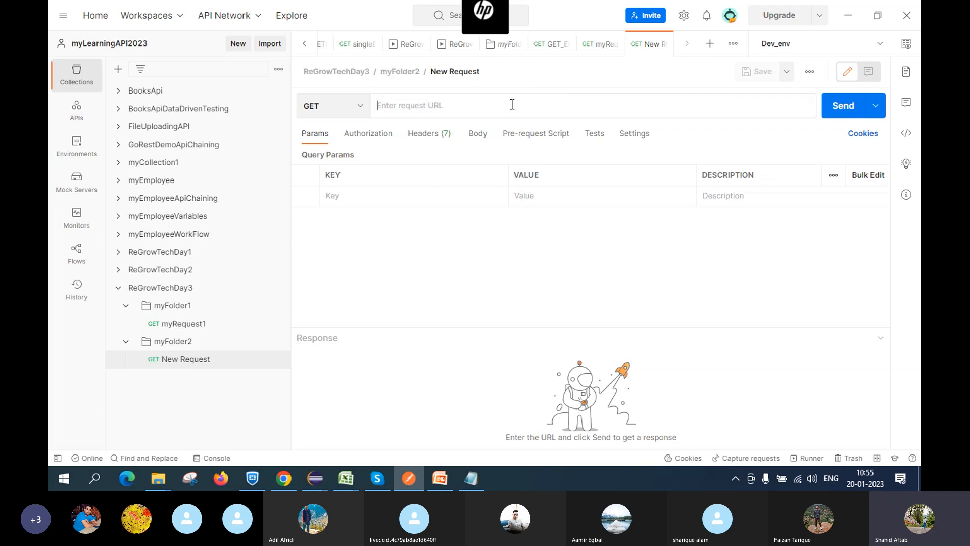
{"action": "type", "text": "https://dummy.restapiexample.com/api/v1/employees"}
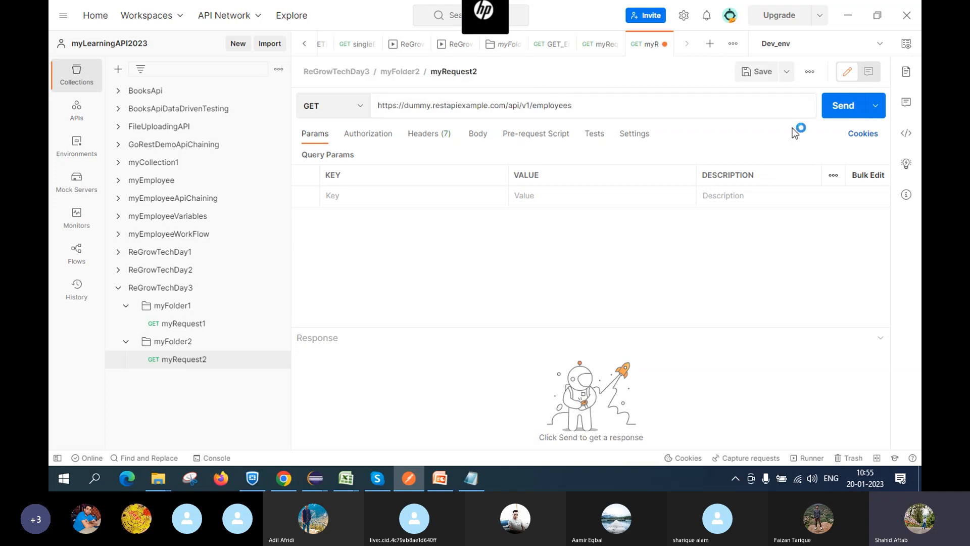
{"action": "left_click", "coordinate": [752, 73]}
{"action": "left_click", "coordinate": [840, 106]}
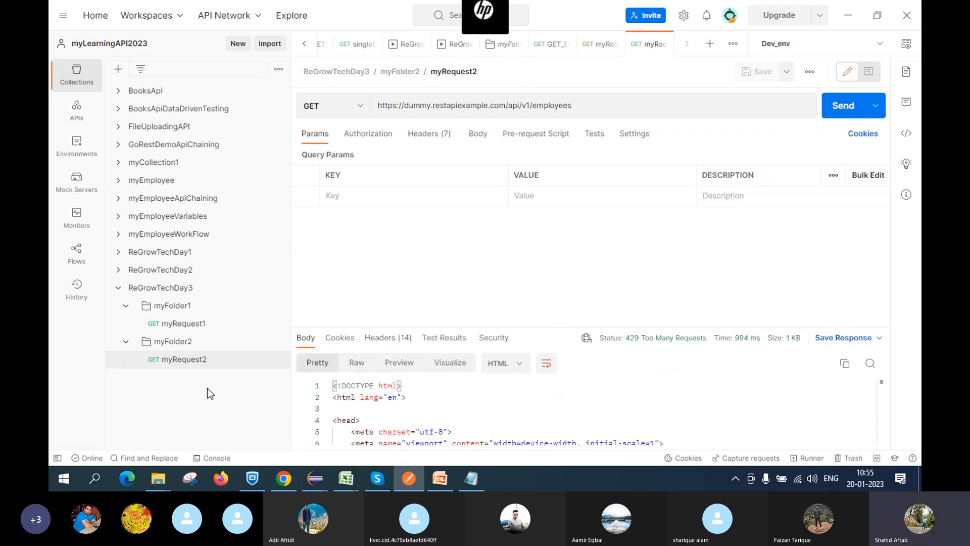
- Collapse myFolder1 in the ReGrowTechDay3 collection while keeping myFolder2 expanded
{"action": "left_click", "coordinate": [177, 395]}
{"action": "left_click", "coordinate": [126, 306]}
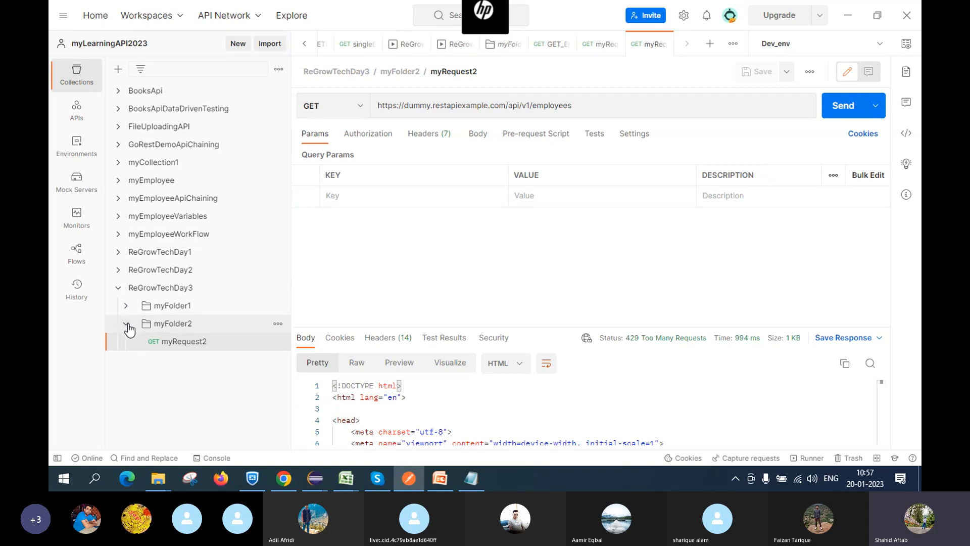
{"action": "left_click", "coordinate": [127, 324]}
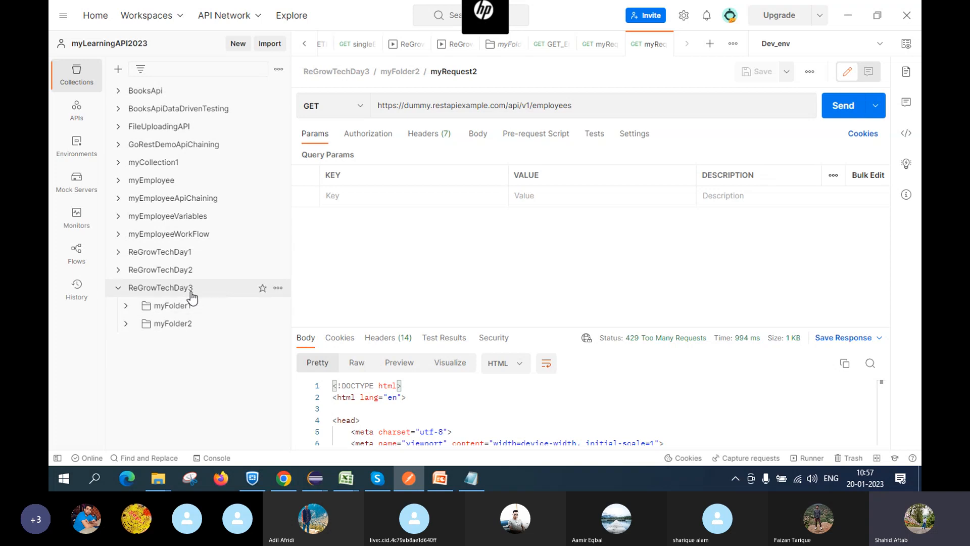
{"action": "left_click", "coordinate": [126, 324]}
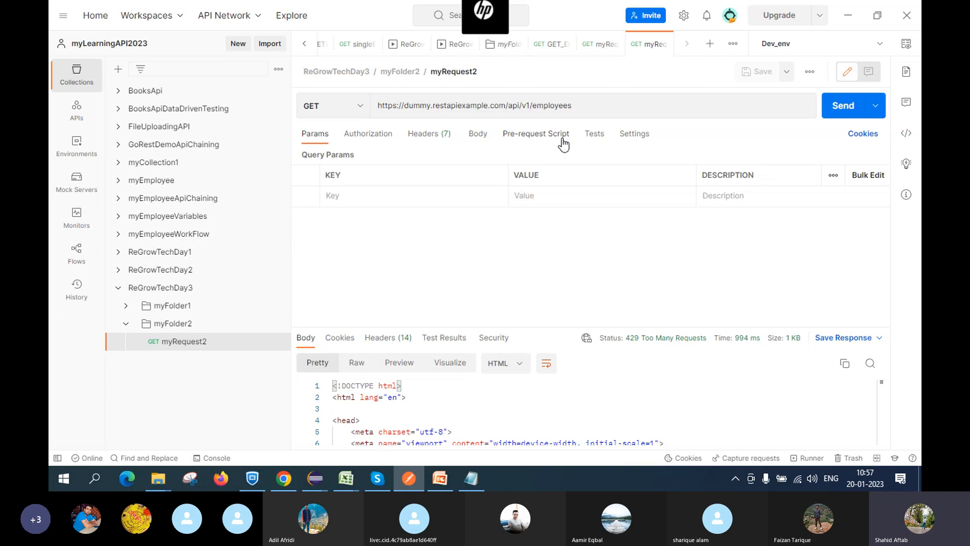
- Write console.log("i am from myFolder2 and myRequest2.") as the pre-request script of myRequest2
{"action": "left_click", "coordinate": [534, 140]}
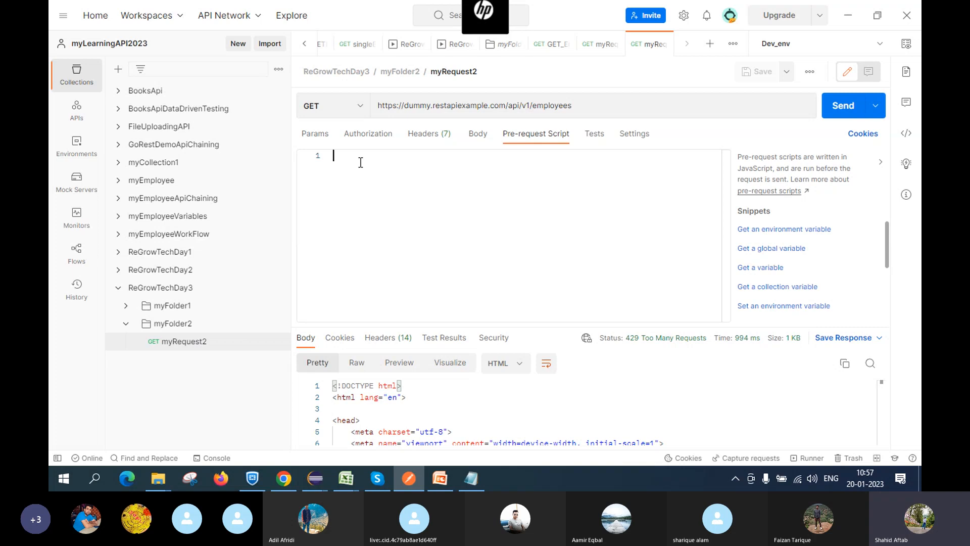
{"action": "type", "text": "co"}
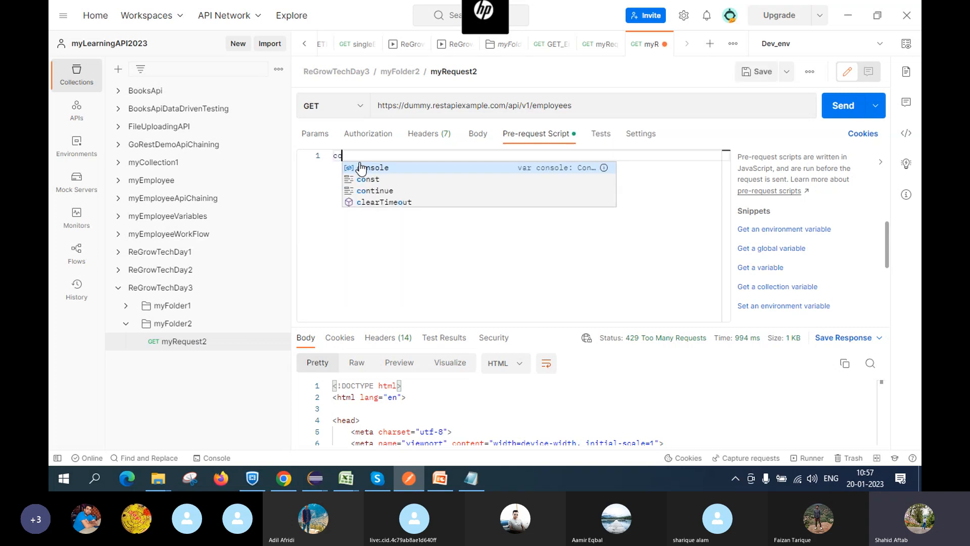
{"action": "type", "text": "nsole.l"}
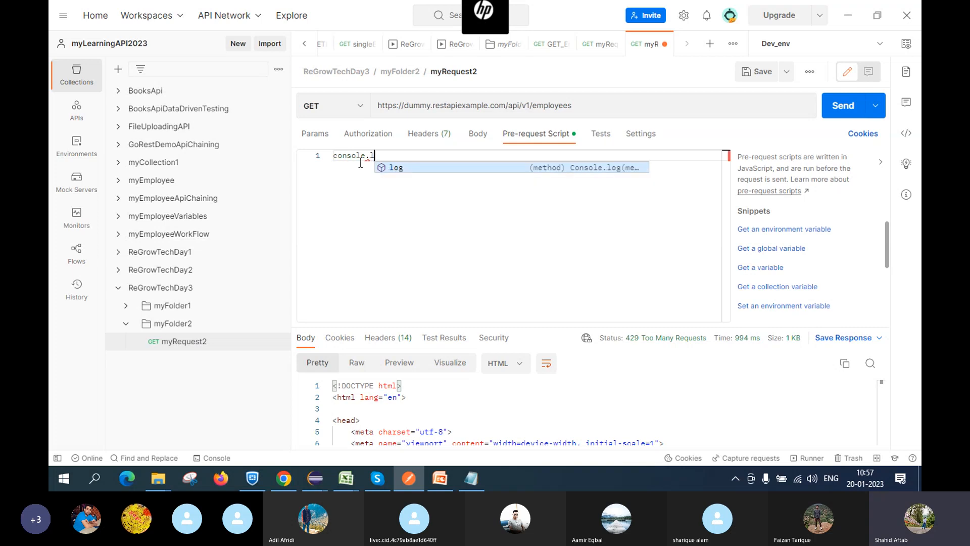
{"action": "key", "text": "Return"}
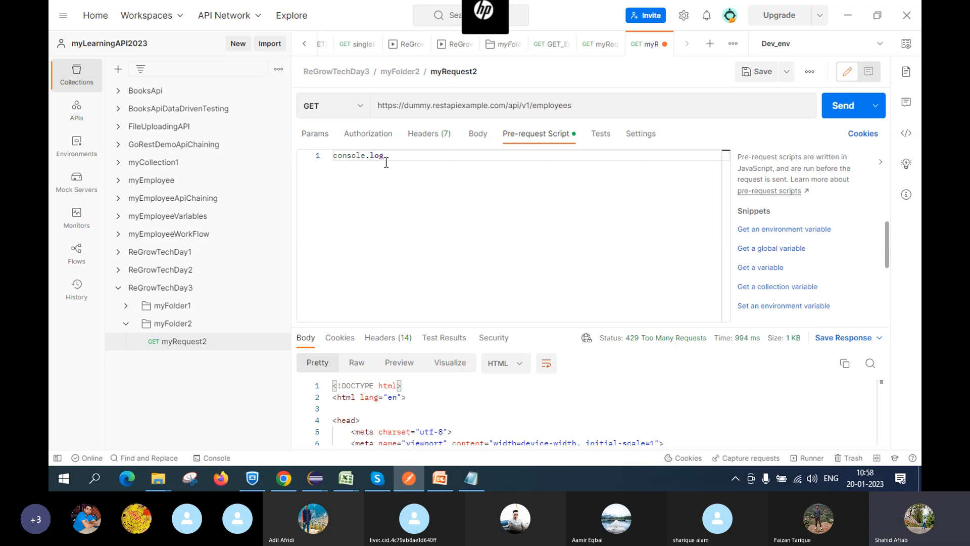
{"action": "type", "text": "()"}
{"action": "type", "text": "\""}
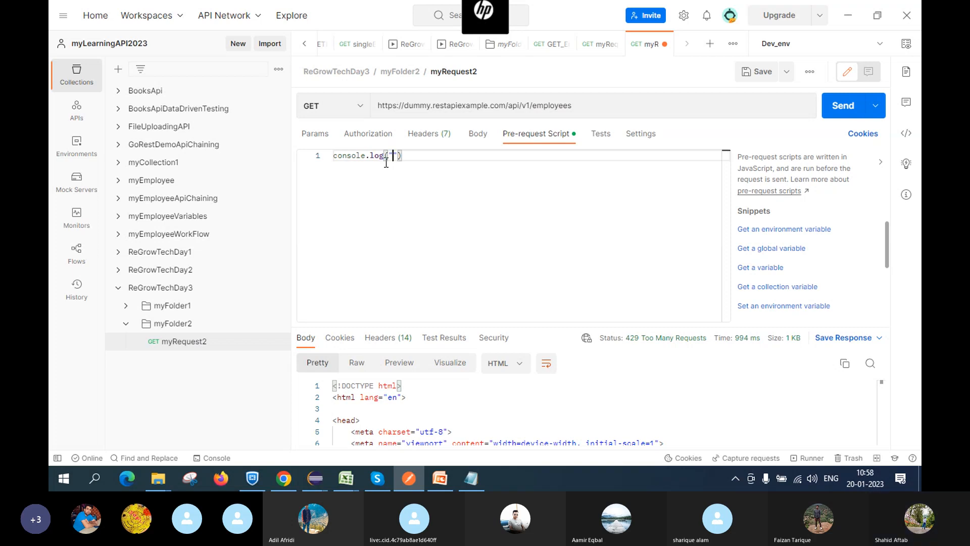
{"action": "type", "text": "i am from "}
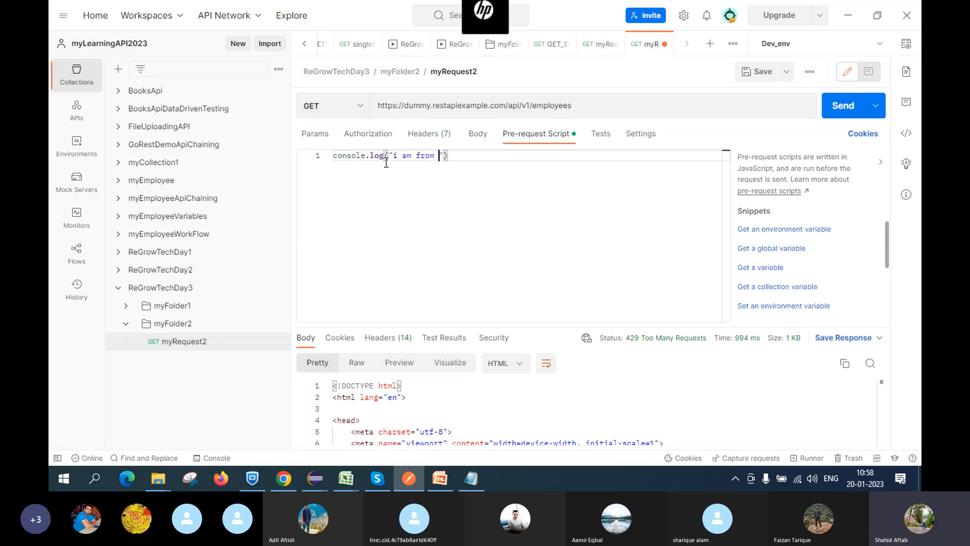
{"action": "type", "text": "my"}
{"action": "type", "text": "Fold"}
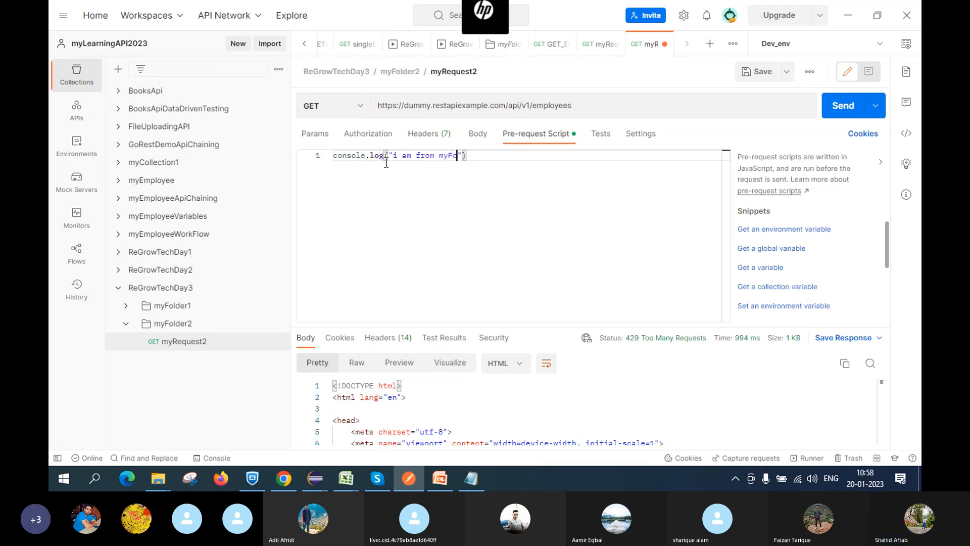
{"action": "type", "text": "er2 and "}
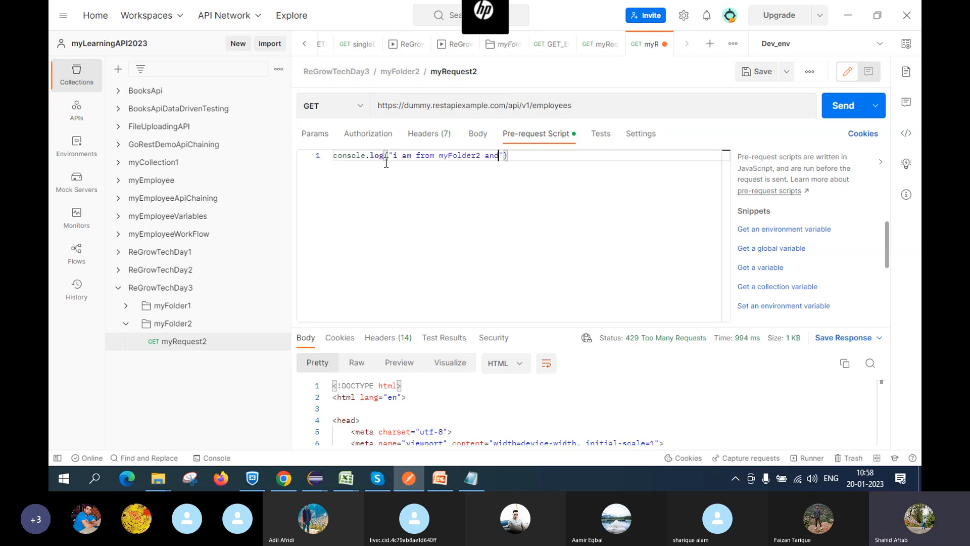
{"action": "type", "text": "my"}
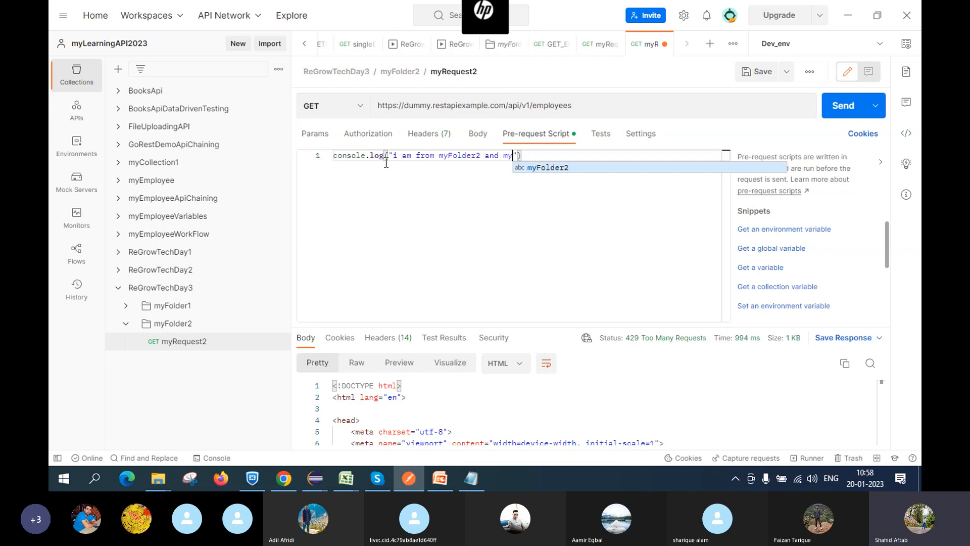
{"action": "type", "text": "Rques"}
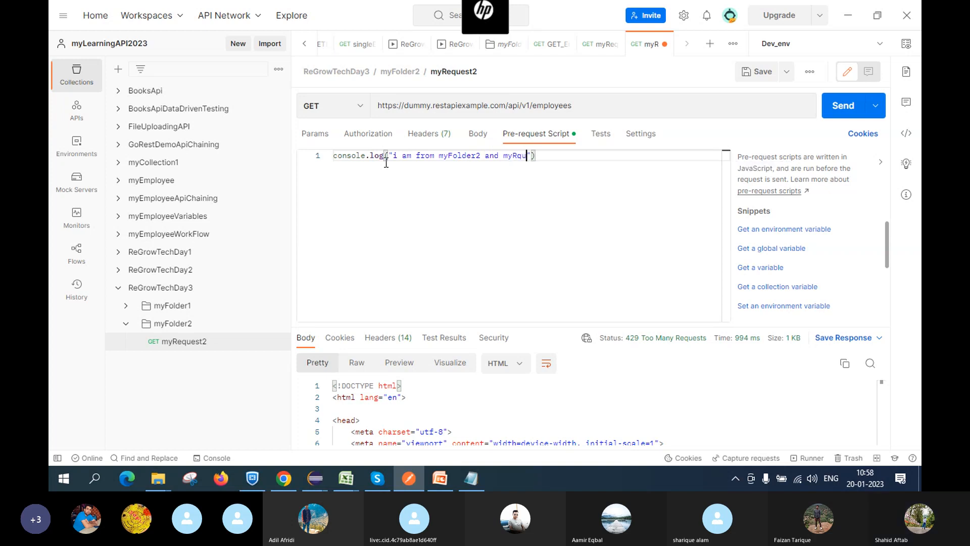
{"action": "type", "text": "t"}
{"action": "key", "text": "BackSpace"}
{"action": "key", "text": "BackSpace"}
{"action": "key", "text": "BackSpace"}
{"action": "key", "text": "BackSpace"}
{"action": "key", "text": "BackSpace"}
{"action": "type", "text": "equest"}
{"action": "type", "text": "2"}
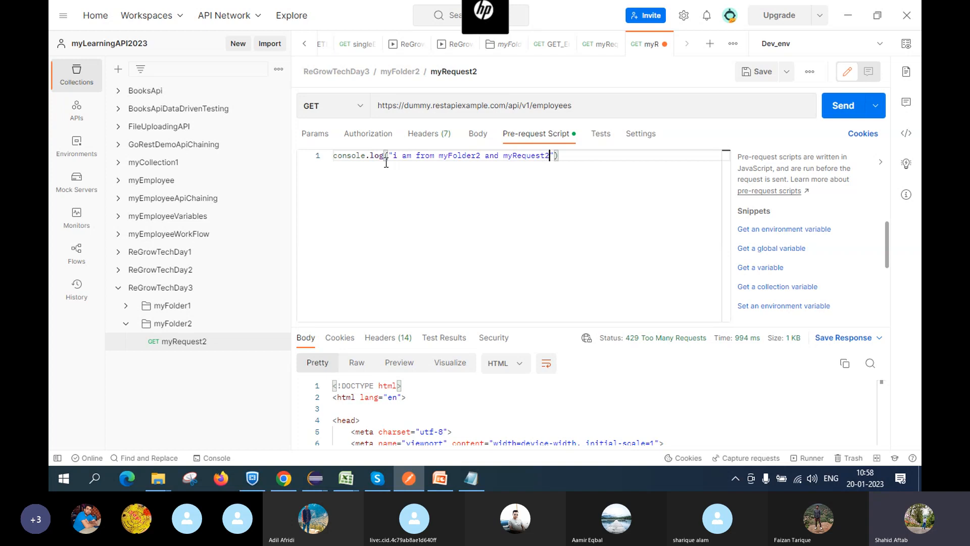
{"action": "type", "text": "."}
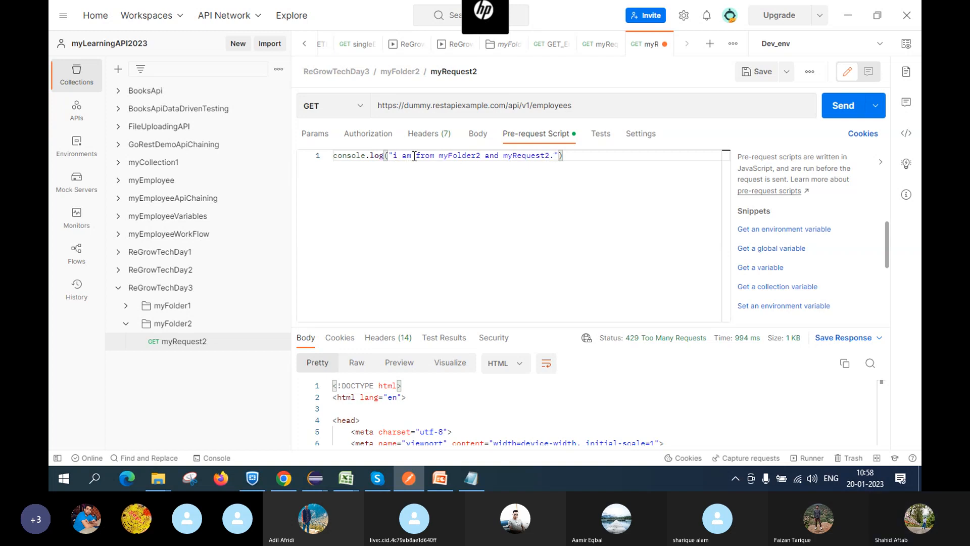
- Insert "pre request" after "i am" in the log message, end the statement with a semicolon, and save myRequest2
{"action": "type", "text": "p"}
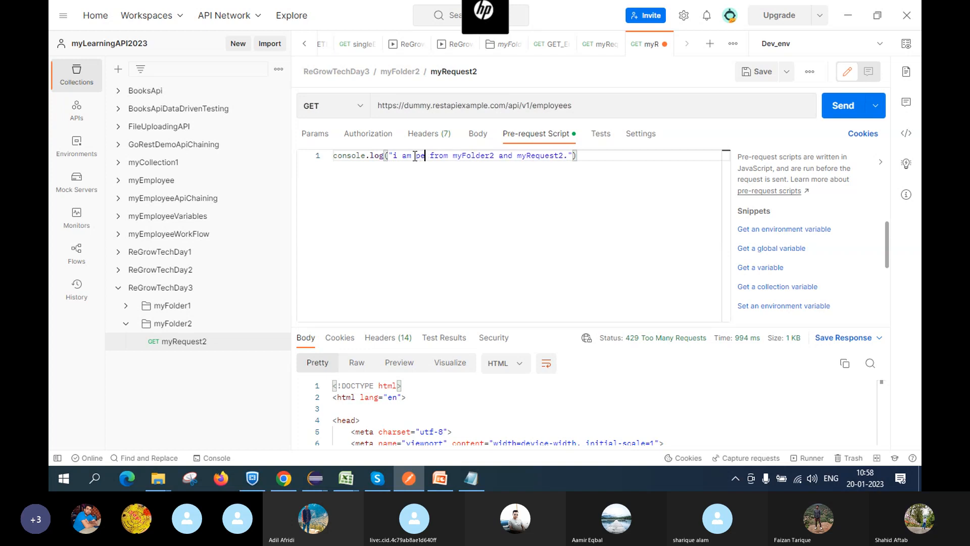
{"action": "type", "text": "re"}
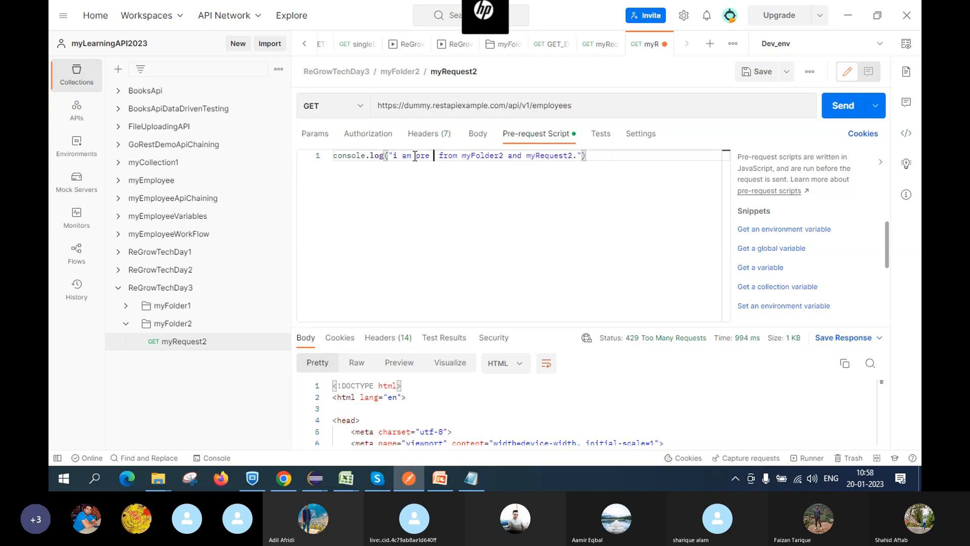
{"action": "type", "text": " request"}
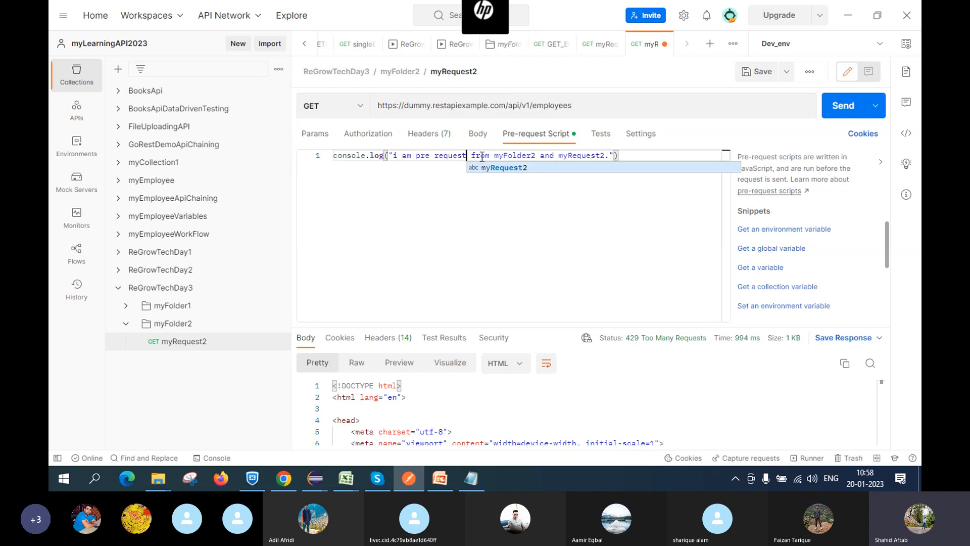
{"action": "left_click", "coordinate": [430, 186]}
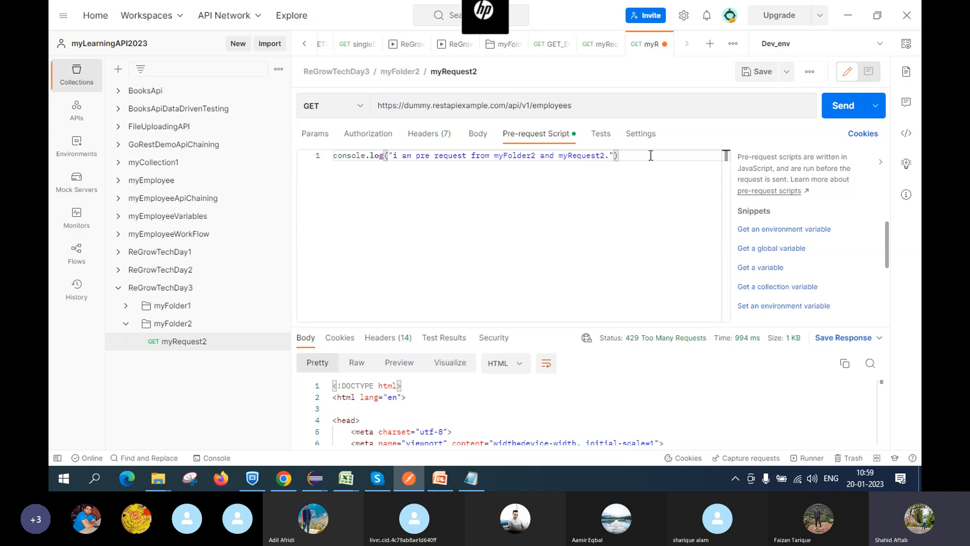
{"action": "type", "text": ";"}
{"action": "key", "text": "ctrl+s"}
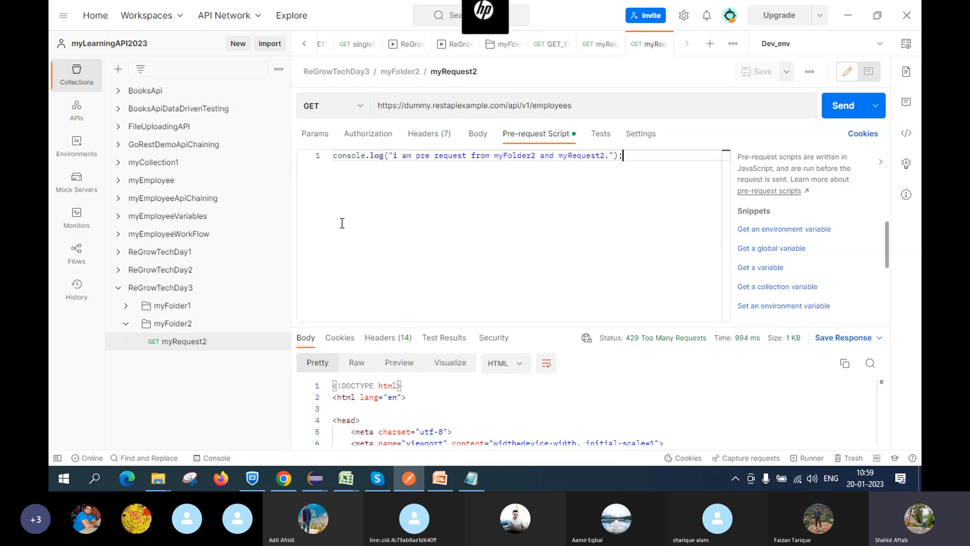
- Open the folder-level pre-request script of myFolder2 for editing
{"action": "left_click", "coordinate": [181, 326]}
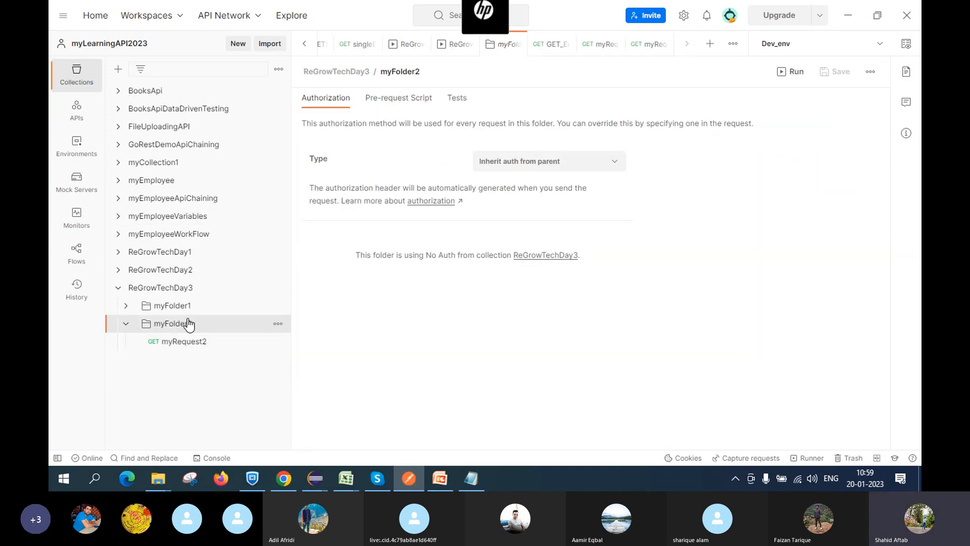
{"action": "left_click", "coordinate": [396, 100]}
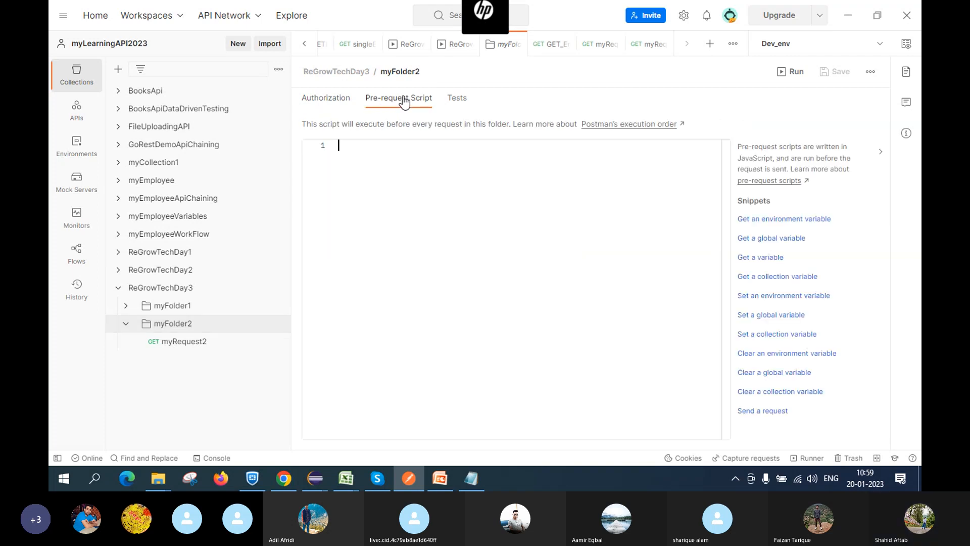
{"action": "left_click", "coordinate": [386, 146]}
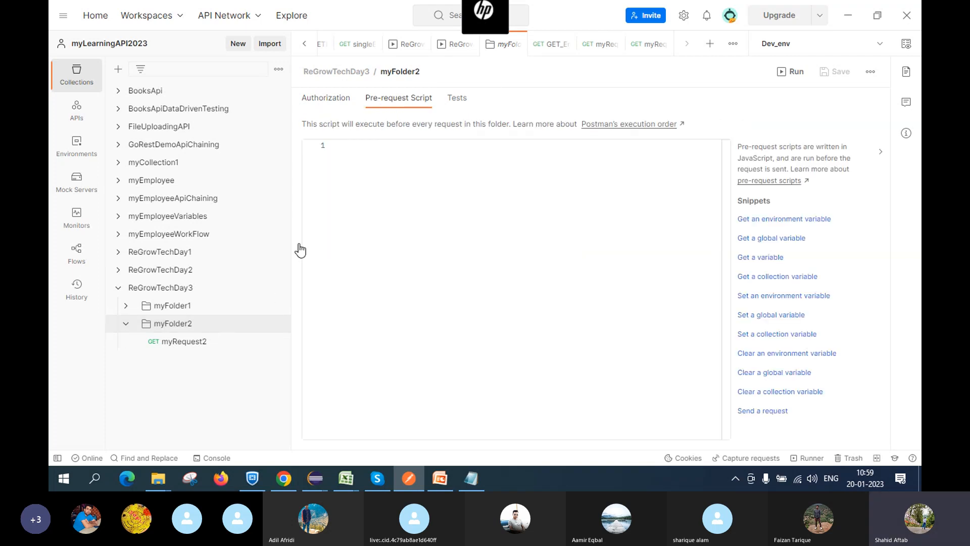
- Copy the entire console.log line from myRequest2's pre-request script
{"action": "left_click", "coordinate": [197, 342]}
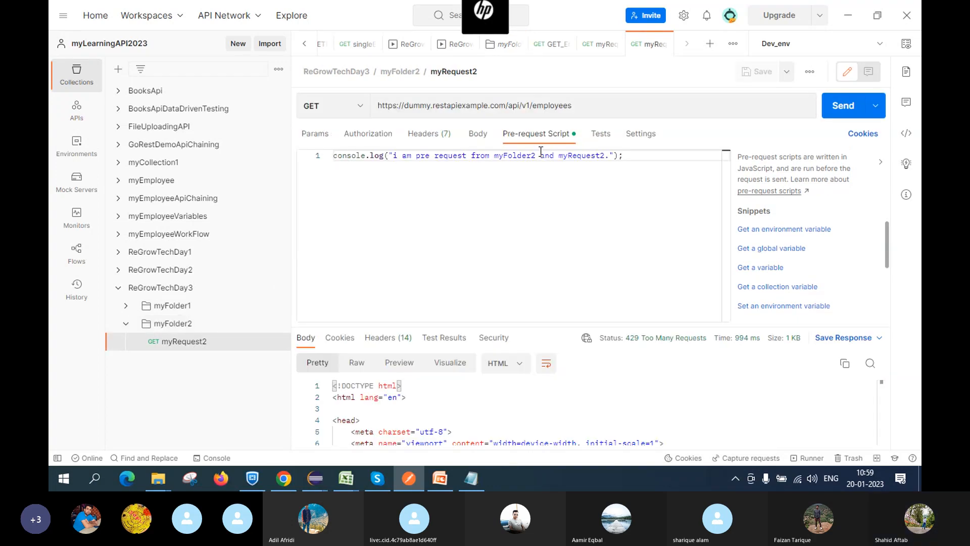
{"action": "left_click", "coordinate": [633, 154]}
{"action": "key", "text": "shift+Left"}
{"action": "key", "text": "shift+Left"}
{"action": "key", "text": "shift+Left"}
{"action": "key", "text": "shift+Left"}
{"action": "key", "text": "shift+Left"}
{"action": "key", "text": "shift+Left"}
{"action": "key", "text": "shift+Left"}
{"action": "key", "text": "shift+Left"}
{"action": "key", "text": "shift+Left"}
{"action": "key", "text": "shift+Left"}
{"action": "key", "text": "shift+Left"}
{"action": "key", "text": "shift+Left"}
{"action": "key", "text": "shift+Left"}
{"action": "key", "text": "shift+Left"}
{"action": "key", "text": "shift+Left"}
{"action": "key", "text": "shift+Left"}
{"action": "key", "text": "shift+Left"}
{"action": "key", "text": "shift+Left"}
{"action": "key", "text": "shift+Left"}
{"action": "key", "text": "shift+Left"}
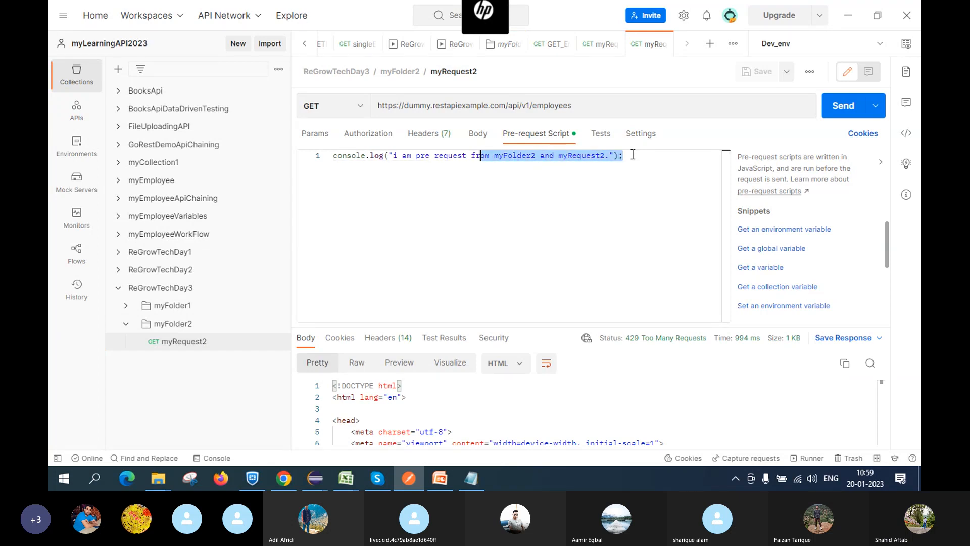
{"action": "key", "text": "shift+Left"}
{"action": "key", "text": "shift+Left"}
{"action": "key", "text": "shift+Left"}
{"action": "key", "text": "shift+Left"}
{"action": "key", "text": "shift+Left"}
{"action": "key", "text": "shift+Left"}
{"action": "key", "text": "shift+Left"}
{"action": "key", "text": "shift+Left"}
{"action": "key", "text": "shift+Left"}
{"action": "key", "text": "shift+Left"}
{"action": "key", "text": "shift+Left"}
{"action": "key", "text": "shift+Left"}
{"action": "key", "text": "shift+Left"}
{"action": "key", "text": "shift+Left"}
{"action": "key", "text": "shift+Left"}
{"action": "key", "text": "shift+Left"}
{"action": "key", "text": "shift+Left"}
{"action": "key", "text": "shift+Left"}
{"action": "key", "text": "shift+Left"}
{"action": "key", "text": "shift+Left"}
{"action": "key", "text": "ctrl+c"}
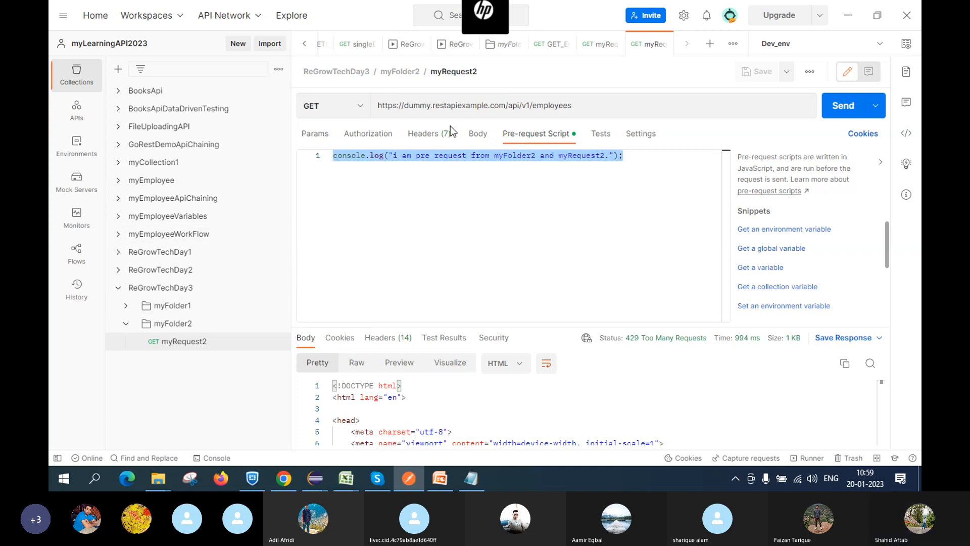
- Paste the copied console.log line into the folder-level pre-request script of myFolder2
{"action": "left_click", "coordinate": [177, 326]}
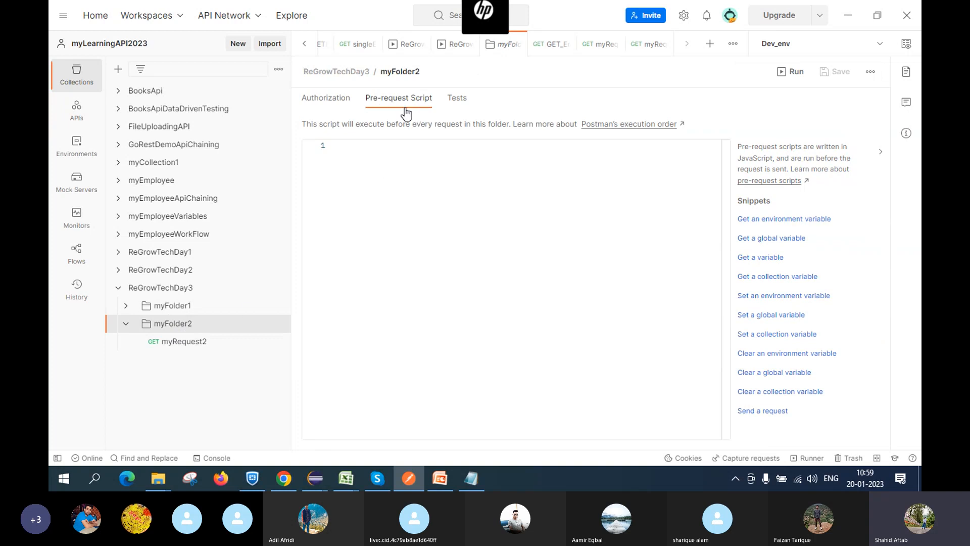
{"action": "left_click", "coordinate": [382, 185]}
{"action": "key", "text": "ctrl+v"}
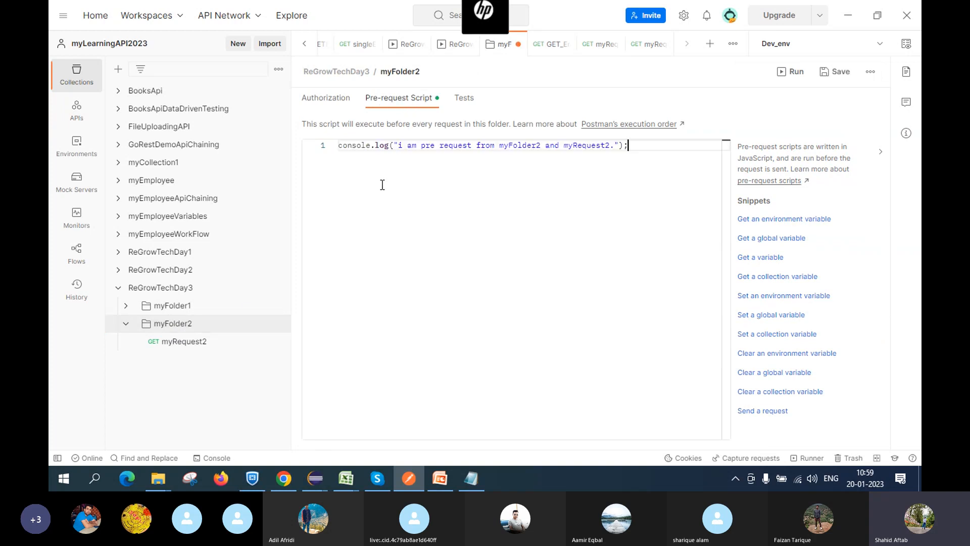
- Shorten myFolder2's log message to "i am pre request from myFolder2." and save the folder
{"action": "left_click", "coordinate": [617, 146]}
{"action": "key", "text": "BackSpace"}
{"action": "key", "text": "BackSpace"}
{"action": "key", "text": "BackSpace"}
{"action": "key", "text": "BackSpace"}
{"action": "key", "text": "BackSpace"}
{"action": "key", "text": "BackSpace"}
{"action": "key", "text": "BackSpace"}
{"action": "key", "text": "BackSpace"}
{"action": "key", "text": "BackSpace"}
{"action": "key", "text": "BackSpace"}
{"action": "key", "text": "BackSpace"}
{"action": "key", "text": "BackSpace"}
{"action": "key", "text": "BackSpace"}
{"action": "key", "text": "BackSpace"}
{"action": "key", "text": "BackSpace"}
{"action": "key", "text": "BackSpace"}
{"action": "type", "text": "."}
{"action": "key", "text": "ctrl+s"}
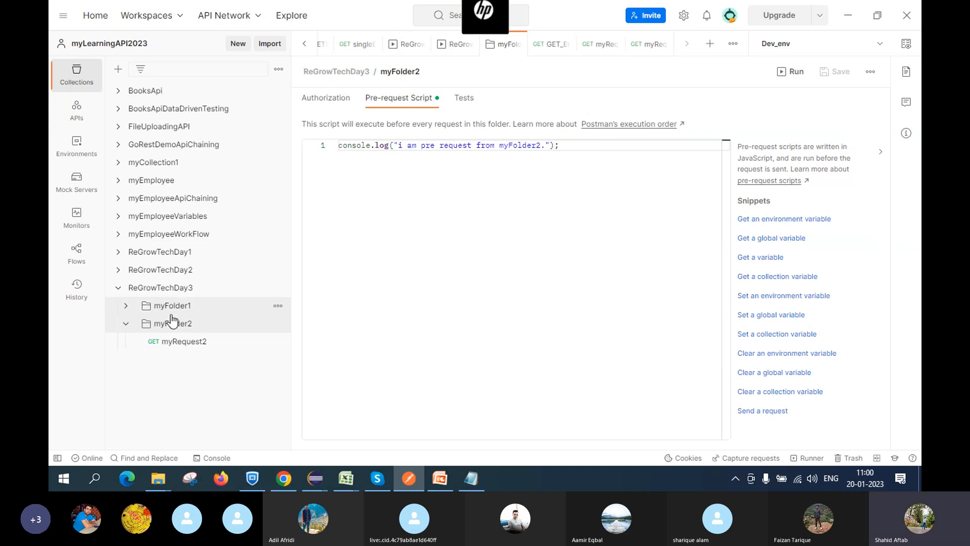
- Collapse myFolder2 and paste the copied console.log line into the pre-request script of myRequest1 in myFolder1
{"action": "left_click", "coordinate": [126, 327]}
{"action": "left_click", "coordinate": [126, 308]}
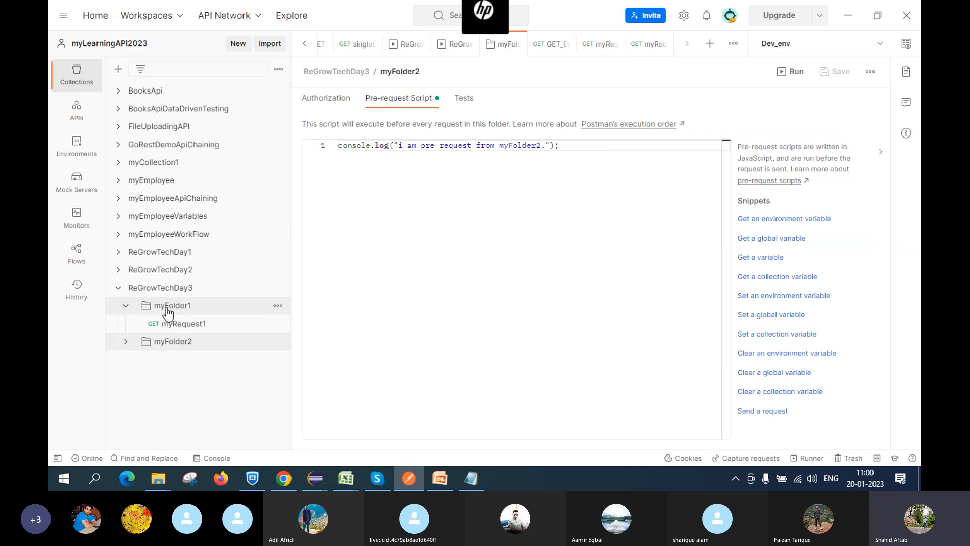
{"action": "left_click", "coordinate": [191, 329]}
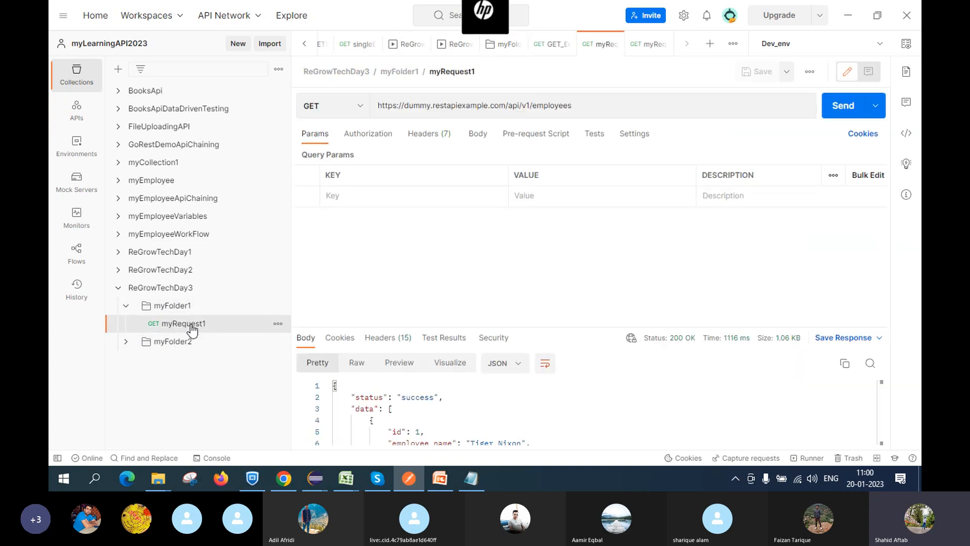
{"action": "left_click", "coordinate": [532, 133]}
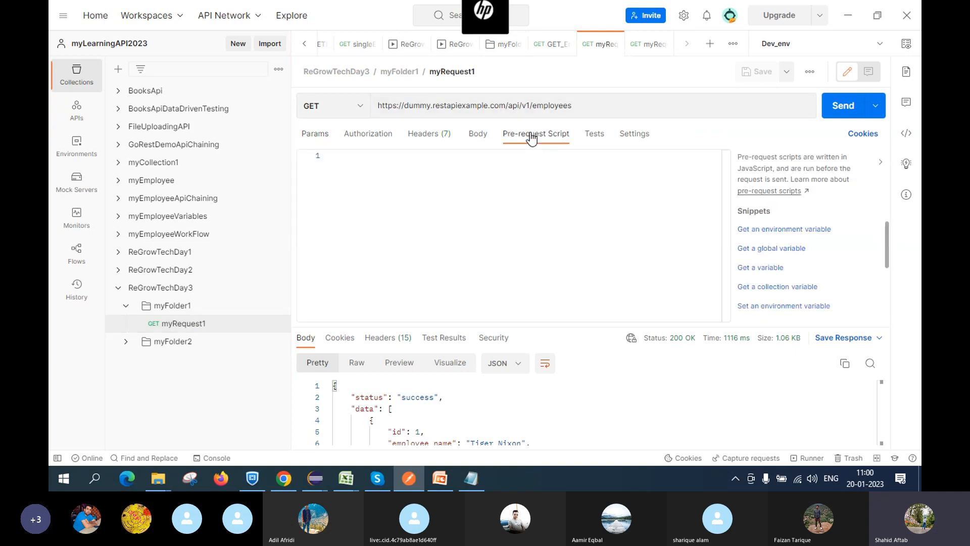
{"action": "left_click", "coordinate": [410, 174]}
{"action": "key", "text": "ctrl+v"}
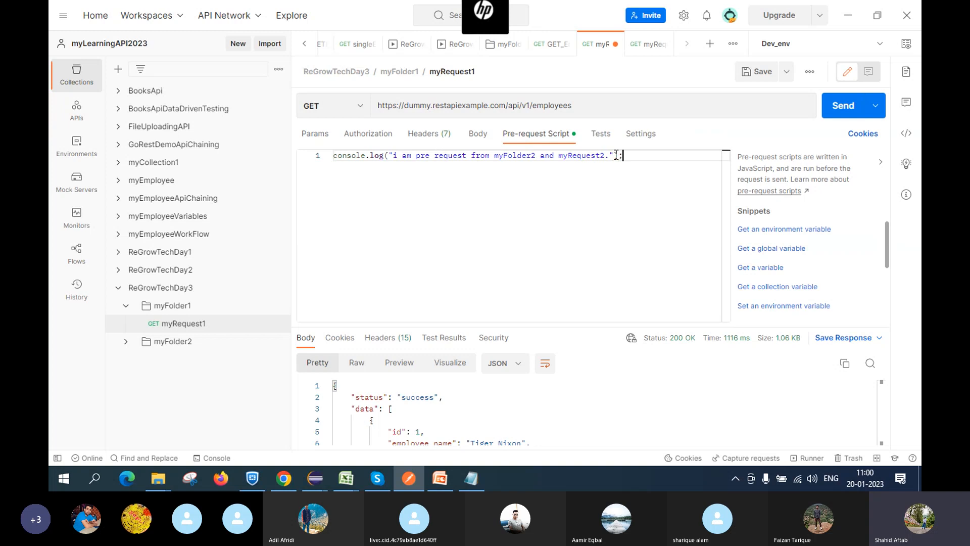
- Change myRequest1's log message to "i am pre request from myFolder1 and myRequest1." and save the request
{"action": "left_click", "coordinate": [536, 156]}
{"action": "key", "text": "BackSpace"}
{"action": "type", "text": "1"}
{"action": "left_click", "coordinate": [605, 156]}
{"action": "key", "text": "BackSpace"}
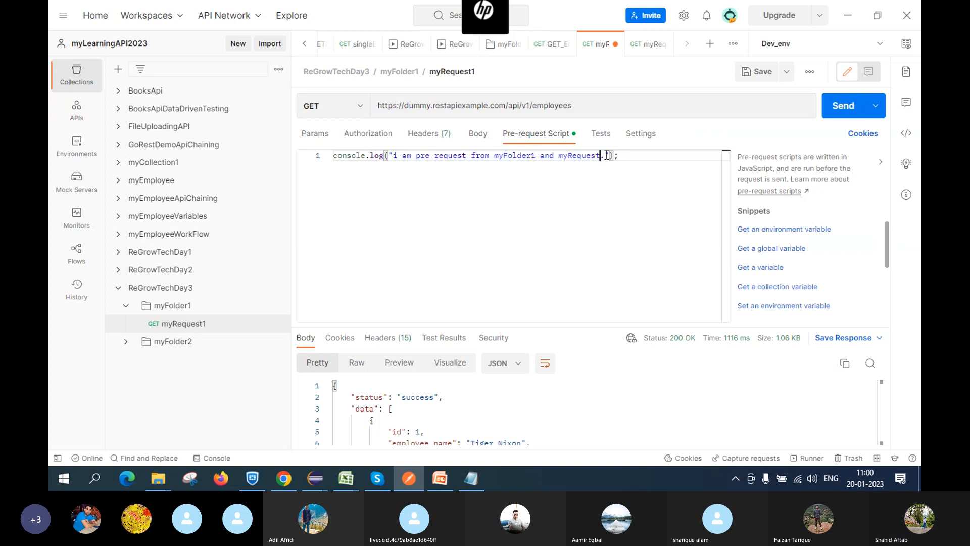
{"action": "type", "text": "1"}
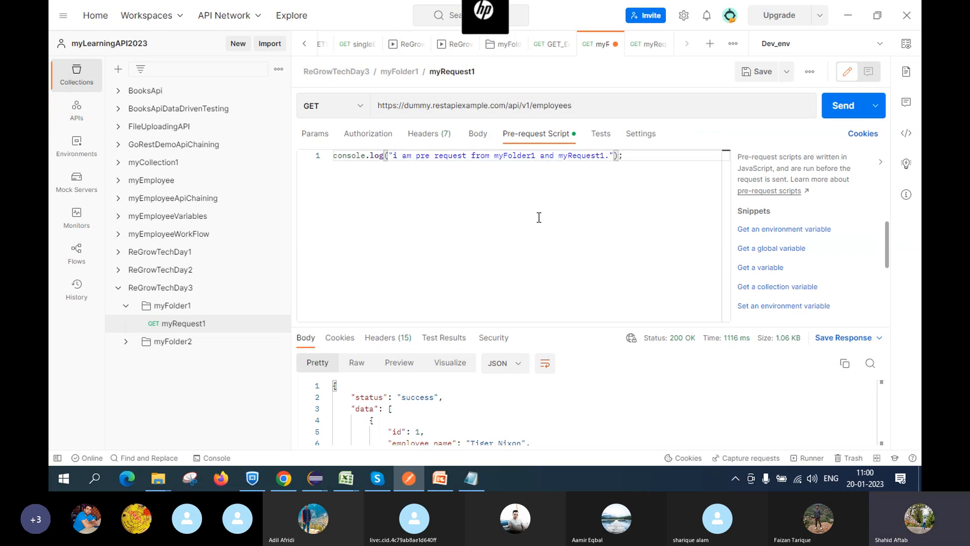
{"action": "key", "text": "ctrl+s"}
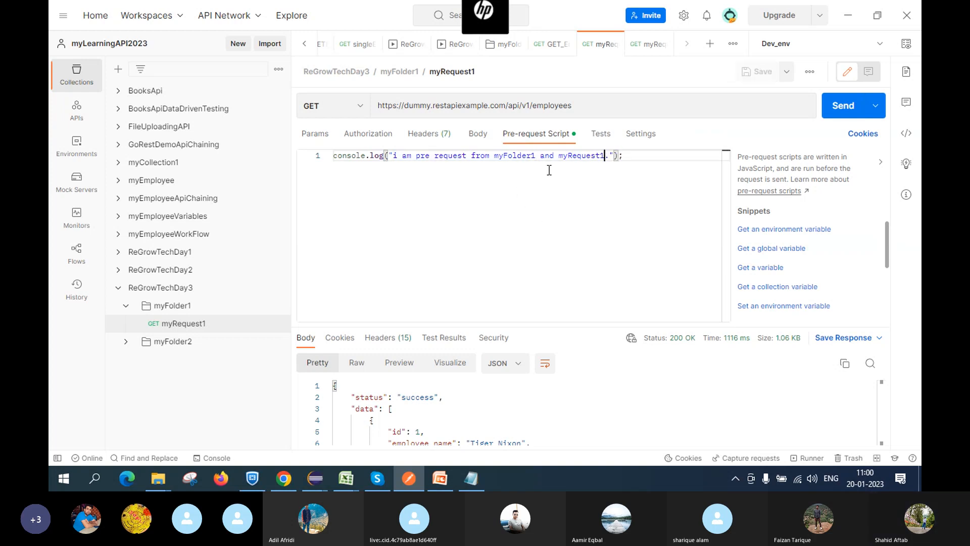
- Paste the copied console.log line into the folder-level pre-request script of myFolder1
{"action": "left_click", "coordinate": [172, 307]}
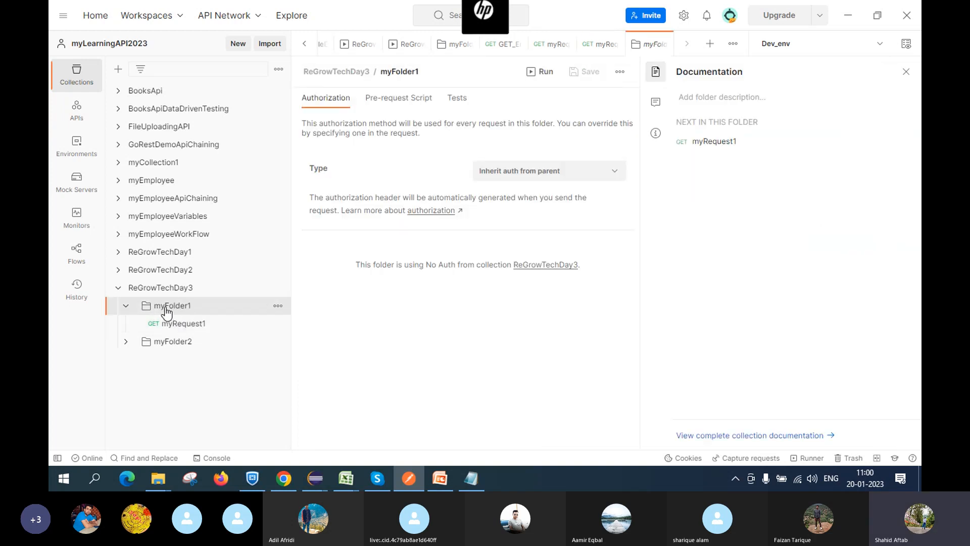
{"action": "left_click", "coordinate": [396, 101]}
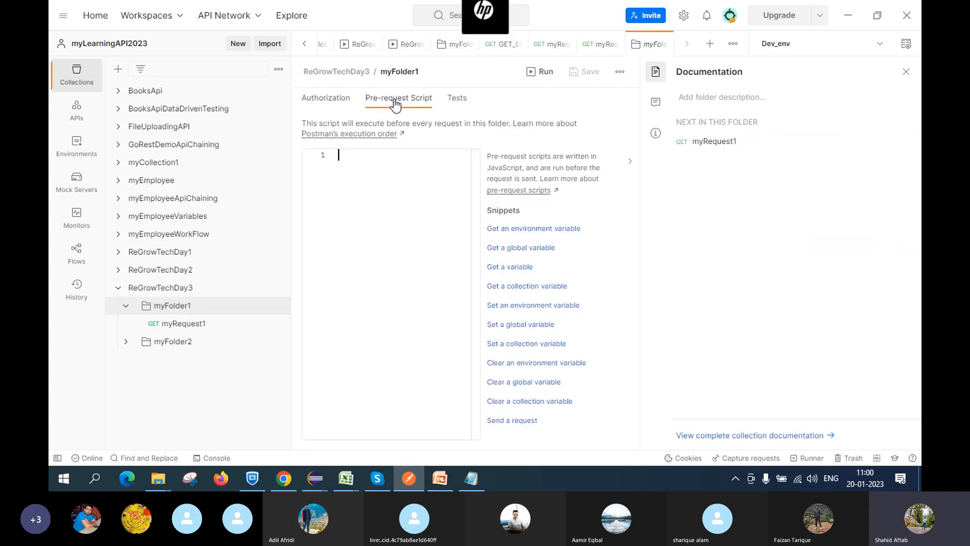
{"action": "left_click", "coordinate": [368, 159]}
{"action": "type", "text": "console.log(\"i am pre request from myFolder2 and myRequest2.\");"}
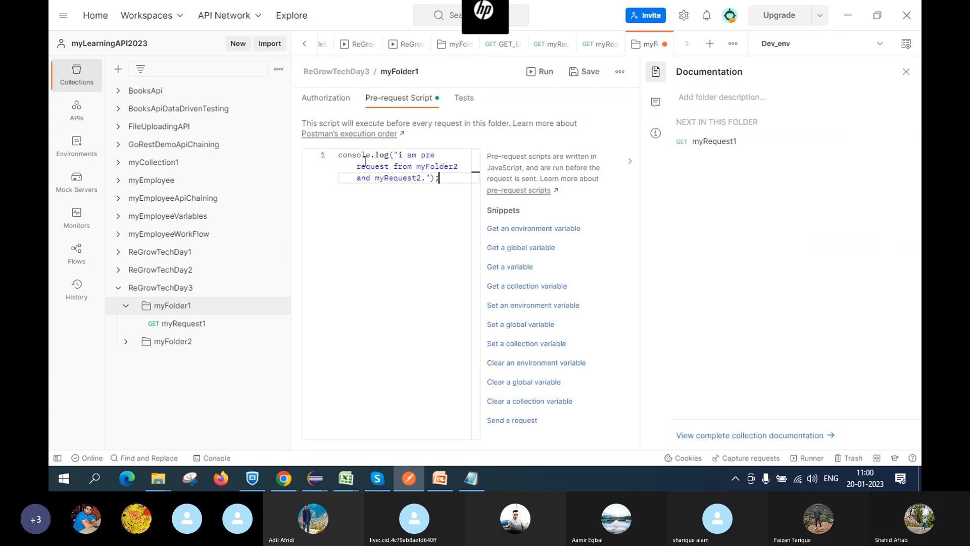
- Change myFolder1's log message to "i am pre request from myFolder1." and save the folder
{"action": "left_click", "coordinate": [419, 182]}
{"action": "key", "text": "BackSpace"}
{"action": "key", "text": "BackSpace"}
{"action": "key", "text": "BackSpace"}
{"action": "key", "text": "BackSpace"}
{"action": "key", "text": "BackSpace"}
{"action": "key", "text": "BackSpace"}
{"action": "key", "text": "BackSpace"}
{"action": "key", "text": "BackSpace"}
{"action": "key", "text": "BackSpace"}
{"action": "key", "text": "BackSpace"}
{"action": "key", "text": "BackSpace"}
{"action": "key", "text": "BackSpace"}
{"action": "key", "text": "BackSpace"}
{"action": "key", "text": "BackSpace"}
{"action": "key", "text": "BackSpace"}
{"action": "key", "text": "BackSpace"}
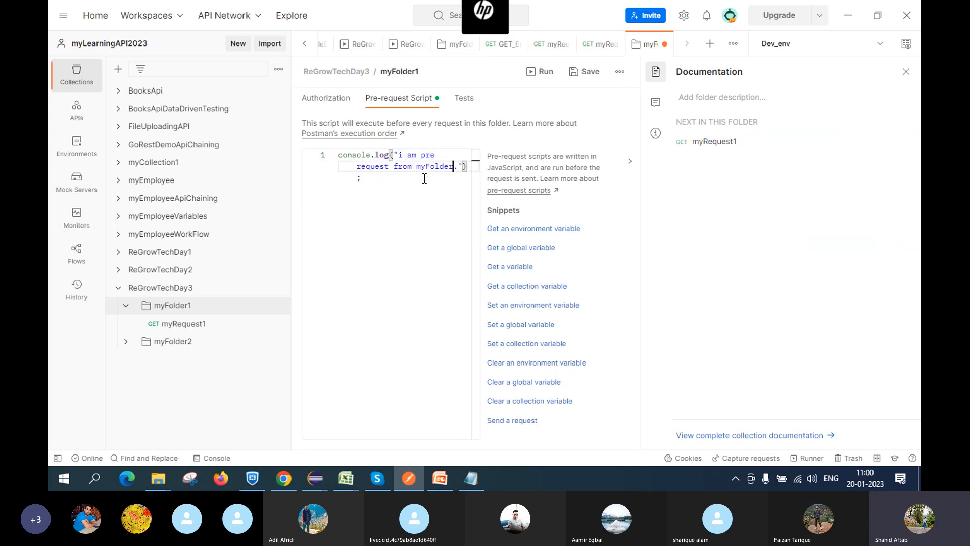
{"action": "type", "text": "1"}
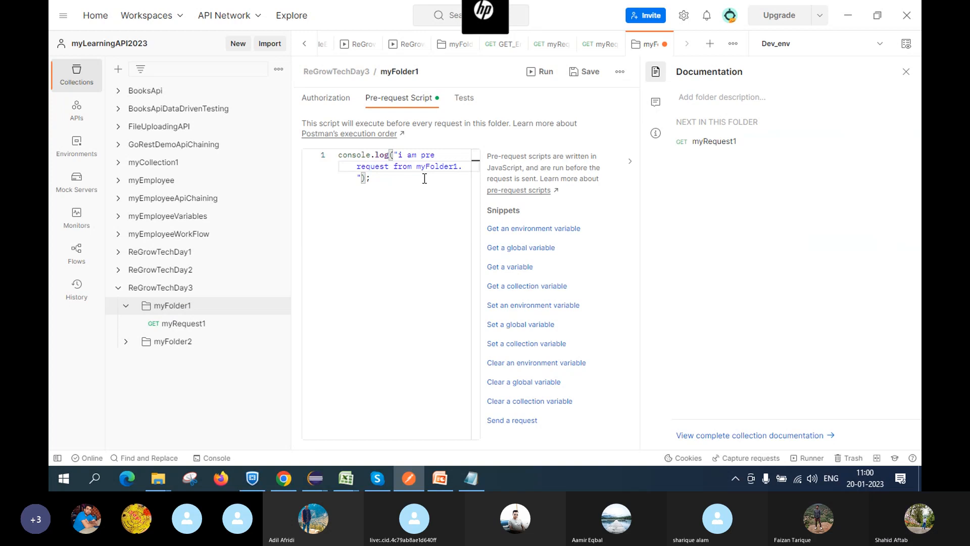
{"action": "key", "text": "ctrl+s"}
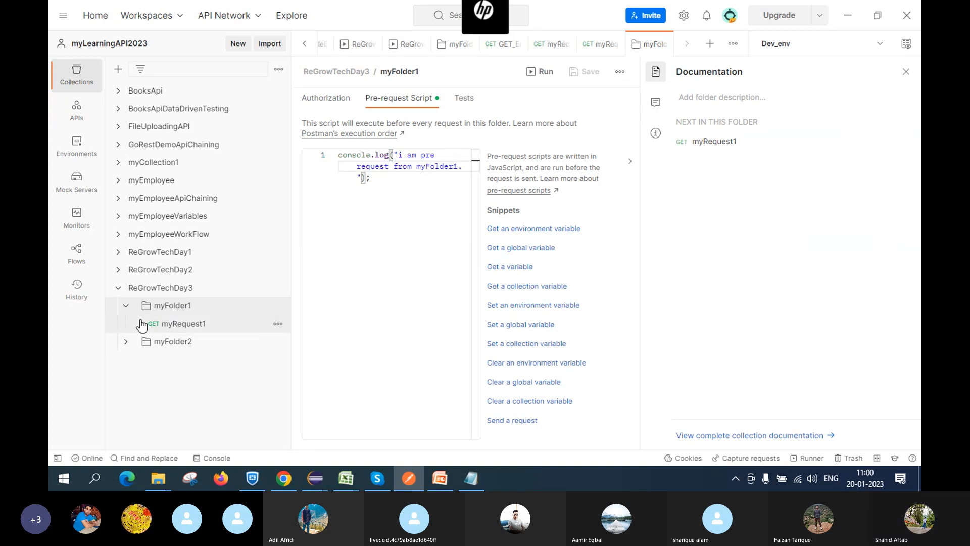
- Collapse myFolder1 and paste the copied console.log line into the collection-level pre-request script of ReGrowTechDay3
{"action": "left_click", "coordinate": [126, 305]}
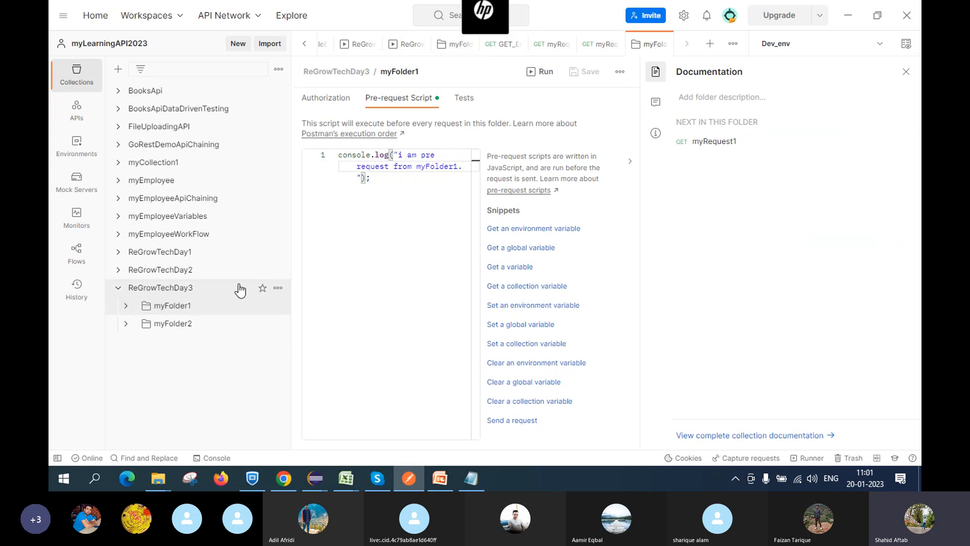
{"action": "left_click", "coordinate": [176, 288]}
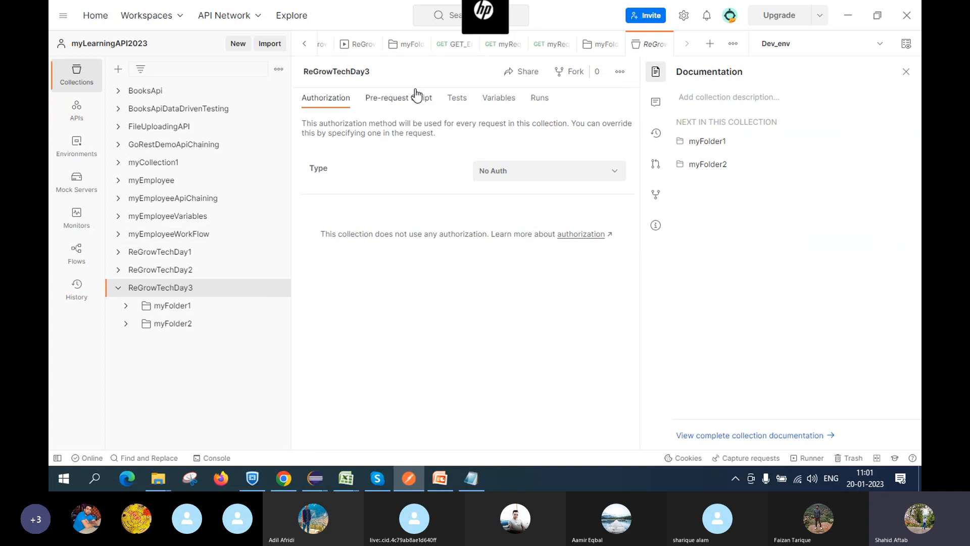
{"action": "left_click", "coordinate": [390, 101]}
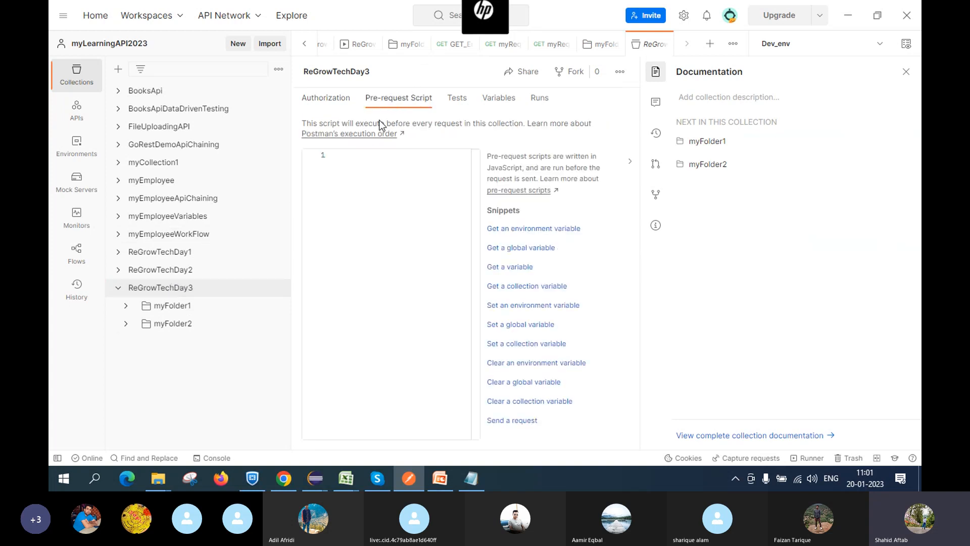
{"action": "left_click", "coordinate": [372, 173]}
{"action": "type", "text": "console.log(\"i am pre request from myFolder2 and myRequest2.\");"}
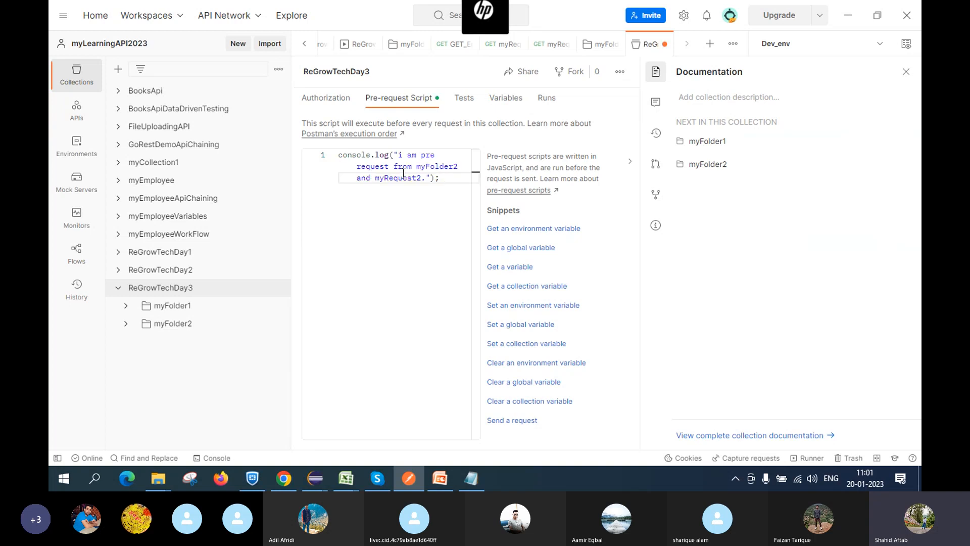
- Change the ReGrowTechDay3 collection's log message to "i am pre request from Collection."
{"action": "left_click", "coordinate": [423, 178]}
{"action": "key", "text": "BackSpace"}
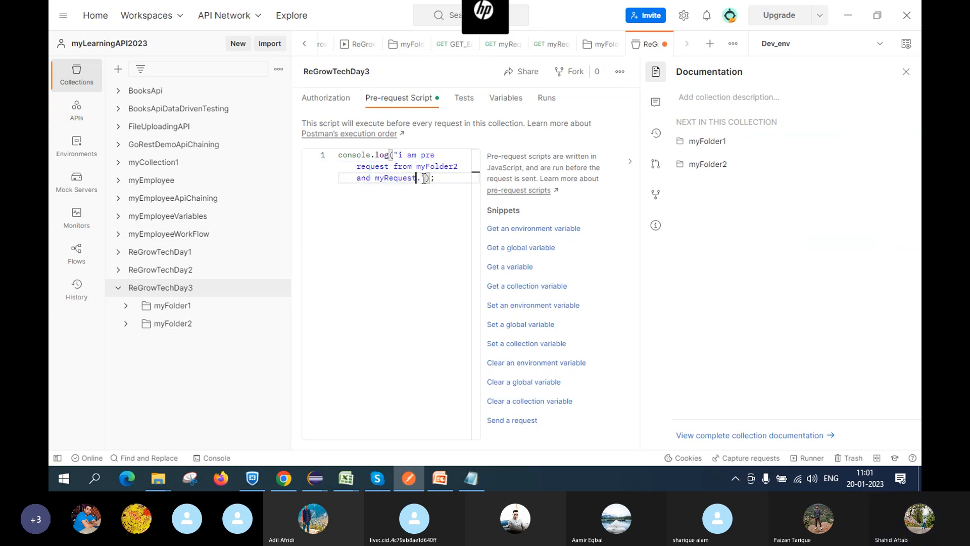
{"action": "key", "text": "BackSpace"}
{"action": "key", "text": "BackSpace"}
{"action": "key", "text": "BackSpace"}
{"action": "key", "text": "BackSpace"}
{"action": "key", "text": "BackSpace"}
{"action": "key", "text": "BackSpace"}
{"action": "key", "text": "BackSpace"}
{"action": "key", "text": "BackSpace"}
{"action": "key", "text": "BackSpace"}
{"action": "key", "text": "BackSpace"}
{"action": "key", "text": "BackSpace"}
{"action": "key", "text": "BackSpace"}
{"action": "key", "text": "BackSpace"}
{"action": "key", "text": "BackSpace"}
{"action": "key", "text": "BackSpace"}
{"action": "key", "text": "BackSpace"}
{"action": "key", "text": "BackSpace"}
{"action": "key", "text": "BackSpace"}
{"action": "key", "text": "BackSpace"}
{"action": "key", "text": "BackSpace"}
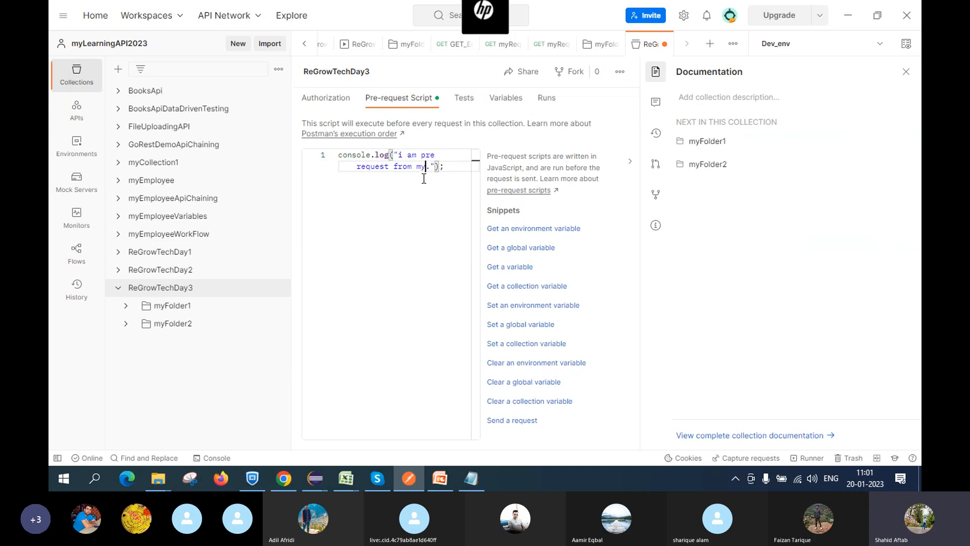
{"action": "key", "text": "BackSpace"}
{"action": "key", "text": "BackSpace"}
{"action": "type", "text": "Coll"}
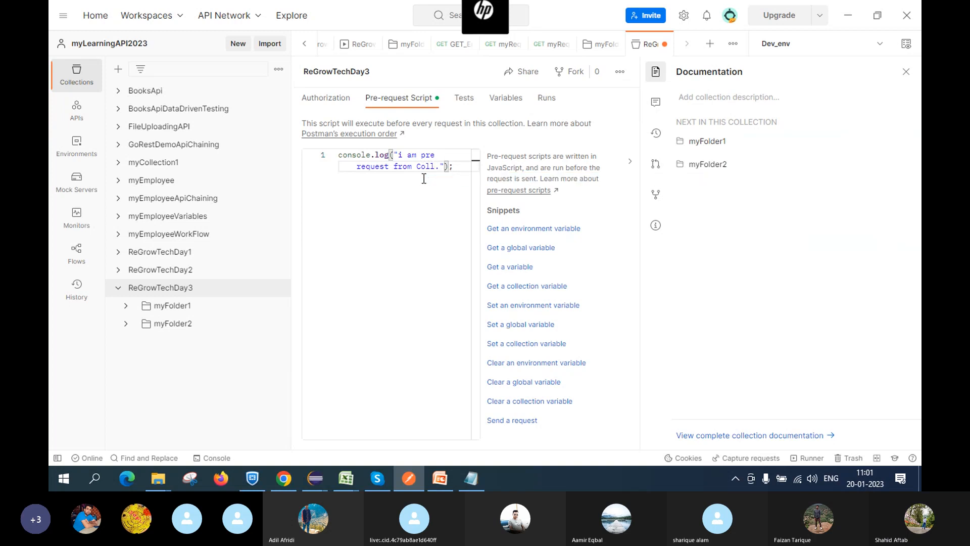
{"action": "type", "text": "ection"}
{"action": "left_click", "coordinate": [398, 181]}
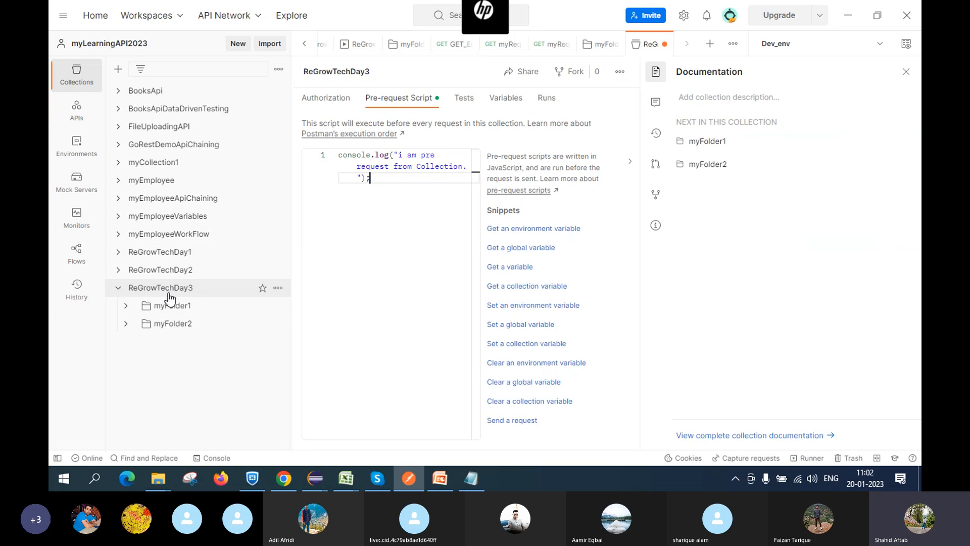
- Switch to PowerPoint to review the Order Of Execution slide
{"action": "left_click", "coordinate": [442, 479]}
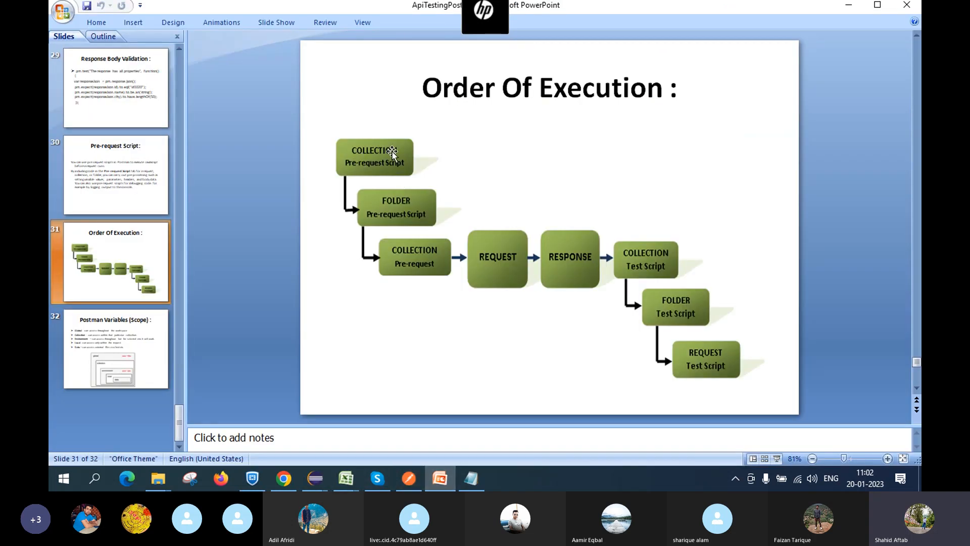